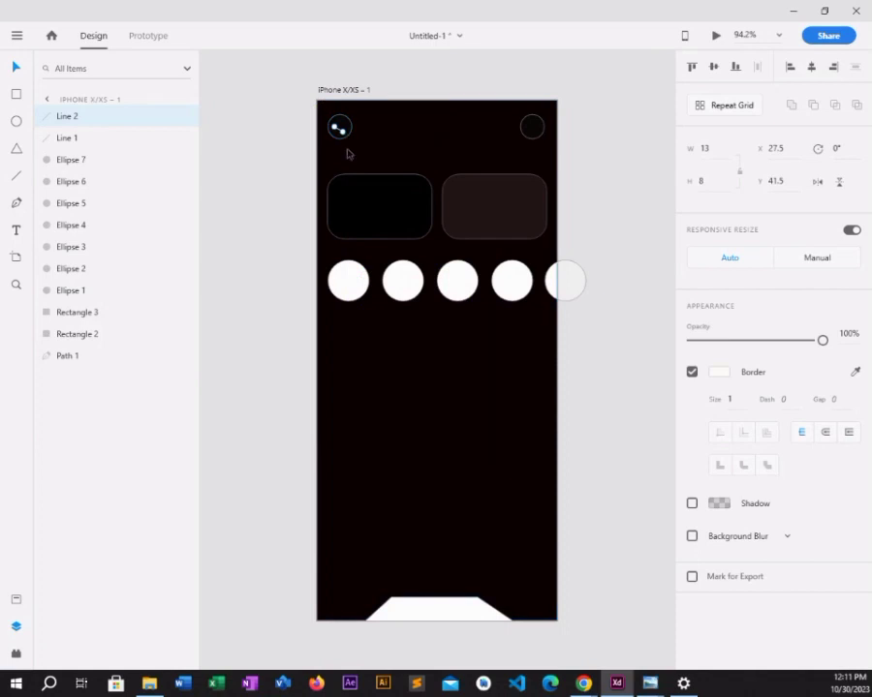
Reshape the second line in the back-button circle into the arrow's upper stroke, 9 by 10, at X 26.5, Y 31.5
drag(338, 129, 338, 124)
drag(344, 130, 340, 118)
drag(338, 120, 338, 128)
click(341, 130)
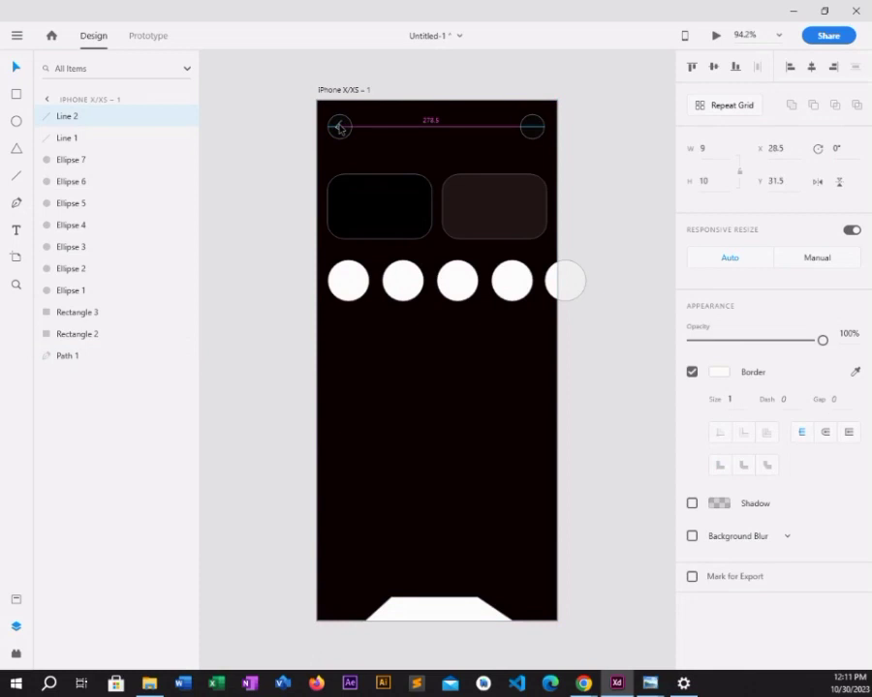
key(Left)
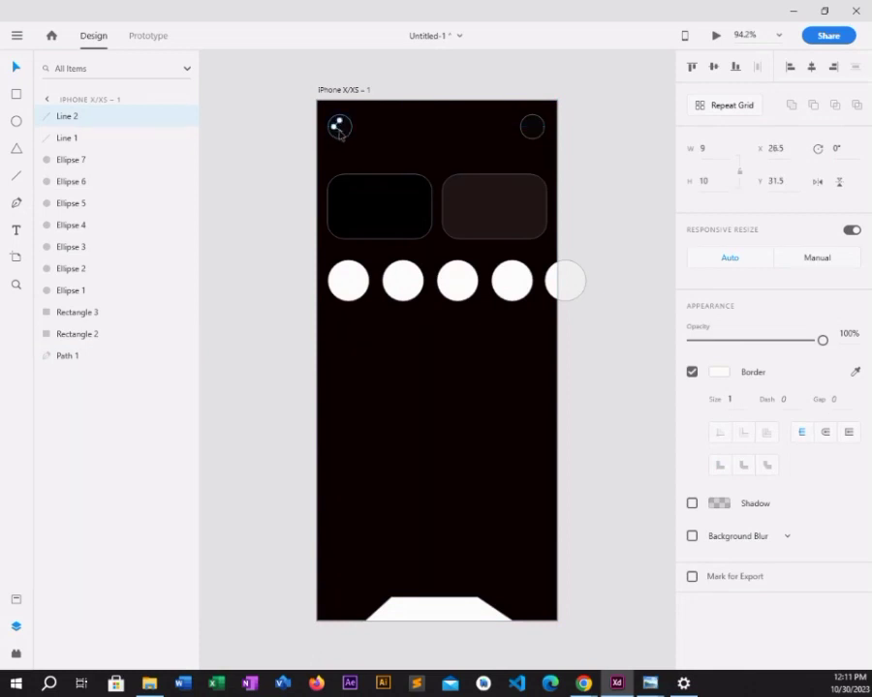
Shift the arrow's lower stroke to X 26.5, Y 41.5 so it meets the upper stroke inside the circle
drag(339, 132, 339, 133)
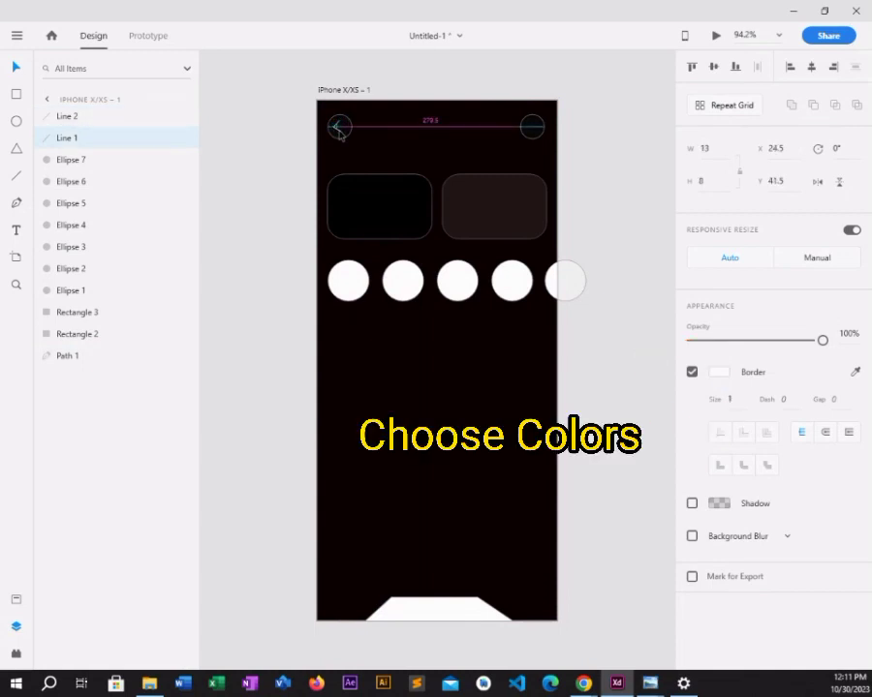
click(376, 133)
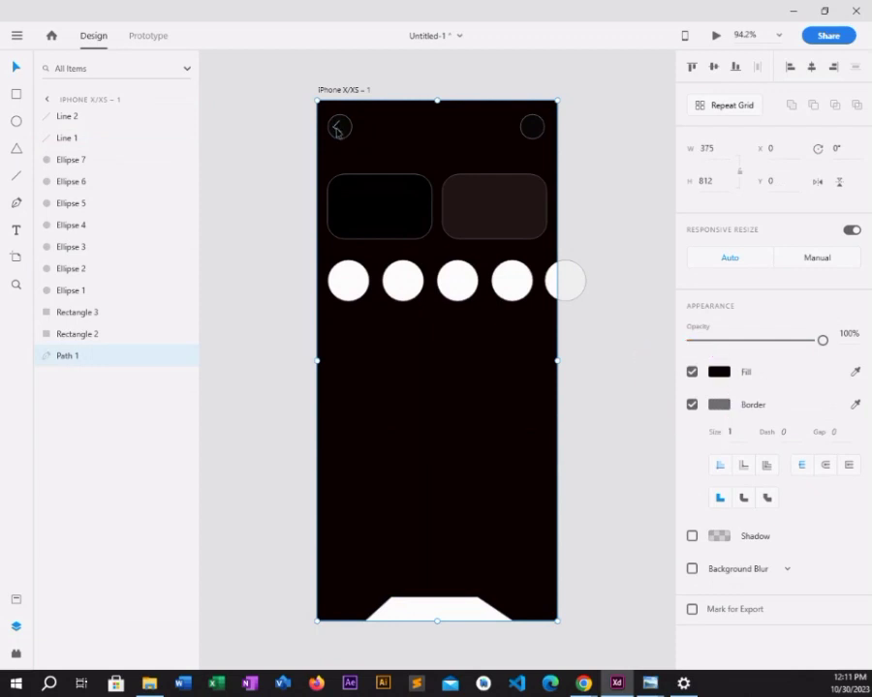
click(337, 131)
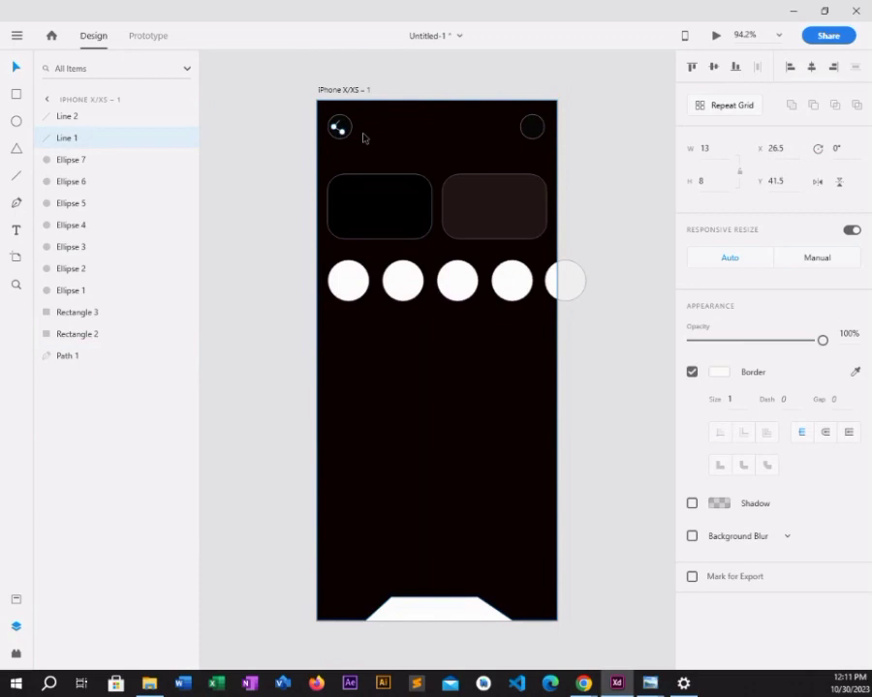
click(362, 136)
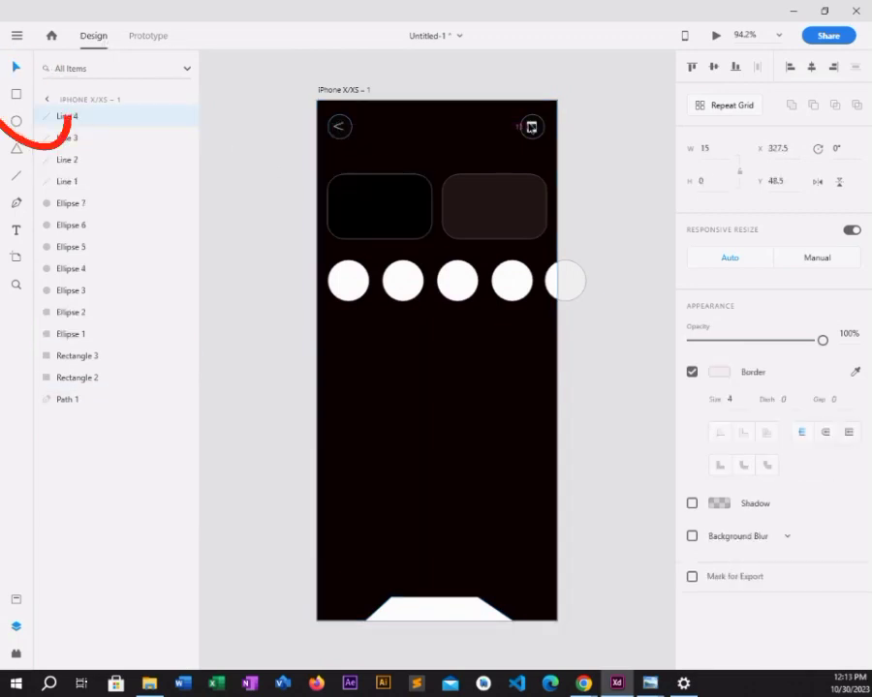
Move the second bar of the menu icon up to Y 43.5
key(Up)
key(Up)
key(Up)
key(Up)
key(Up)
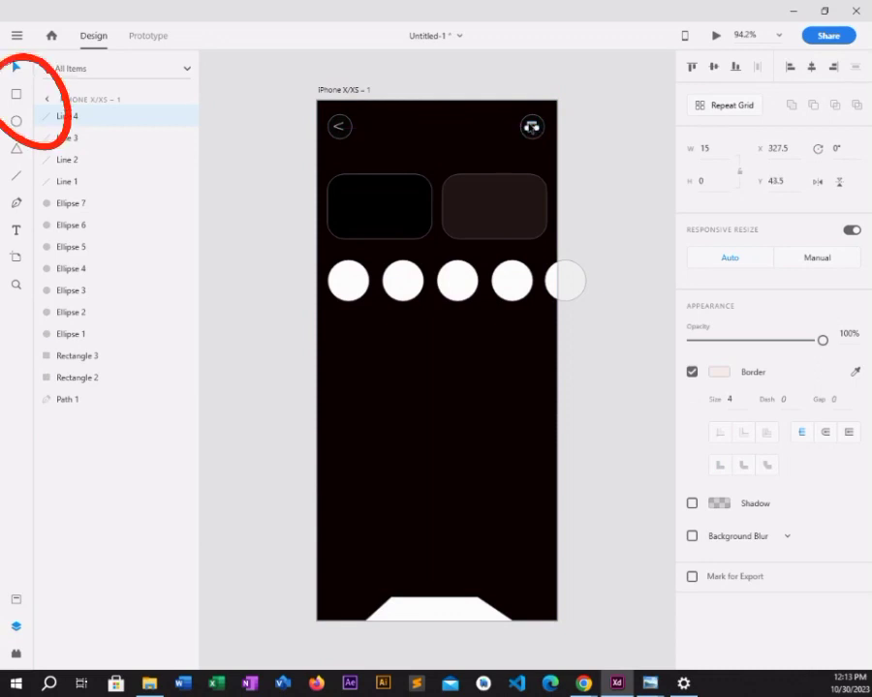
Duplicate the menu icon's second bar and move the copy down to Y 50.5 as the third bar
key(ctrl+d)
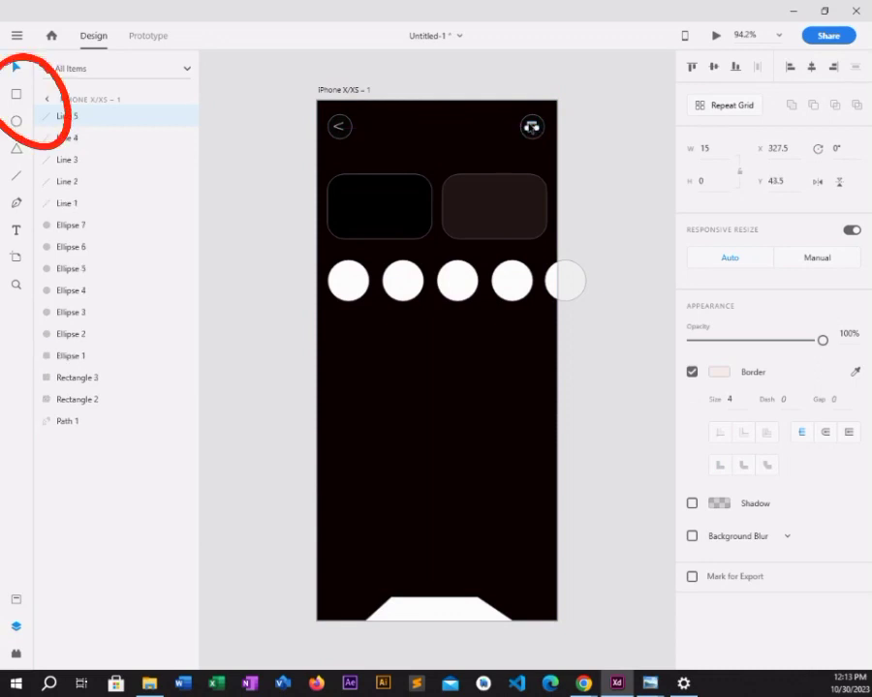
key(Down)
key(Down)
key(Down)
key(Down)
key(Down)
key(Down)
key(Down)
key(Down)
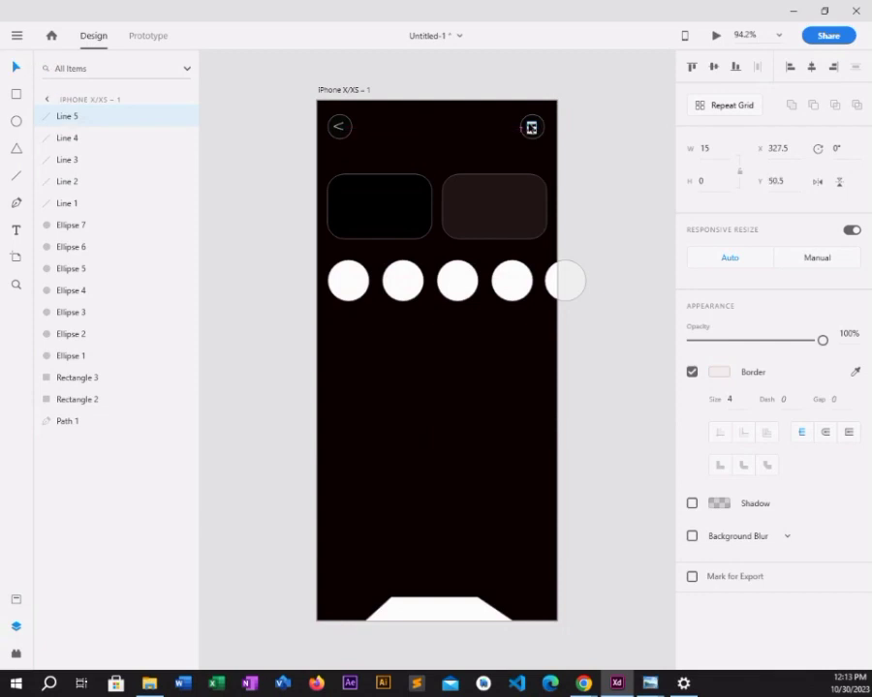
click(601, 141)
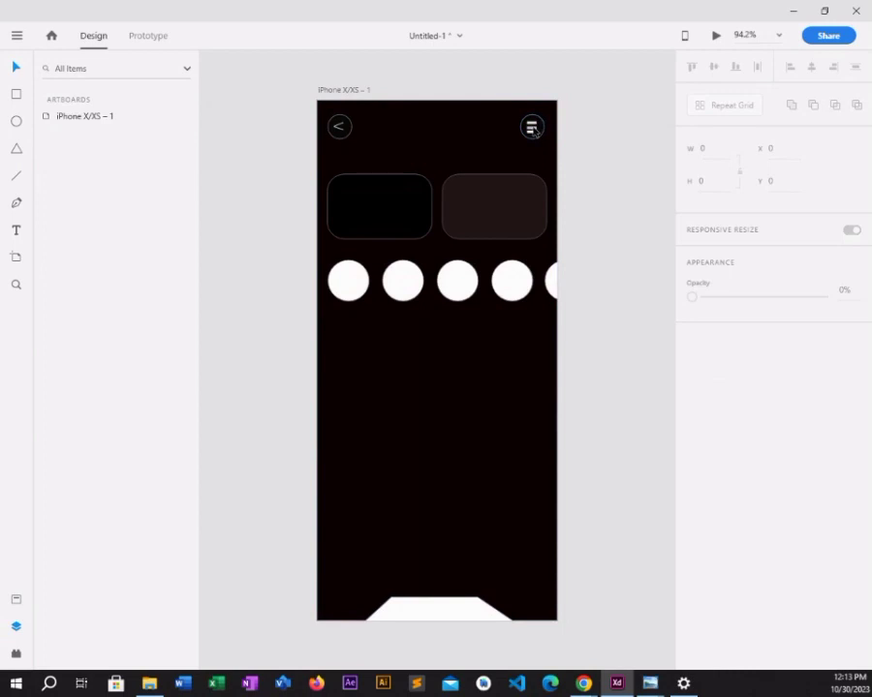
Nudge the menu icon's middle bar up to Y 42.5 and position the surrounding circle at X 316, Y 23
click(533, 130)
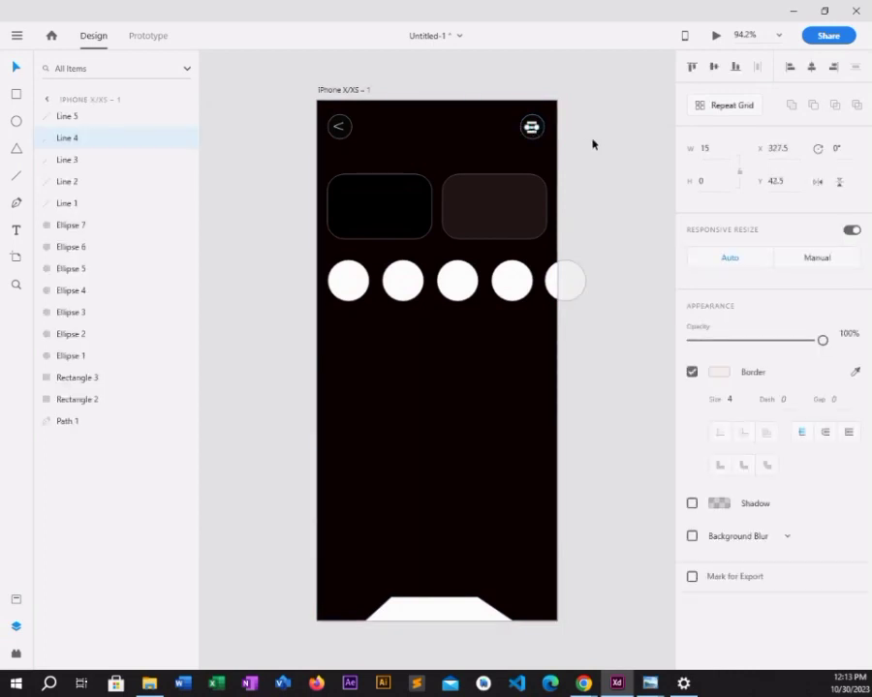
click(593, 145)
click(545, 135)
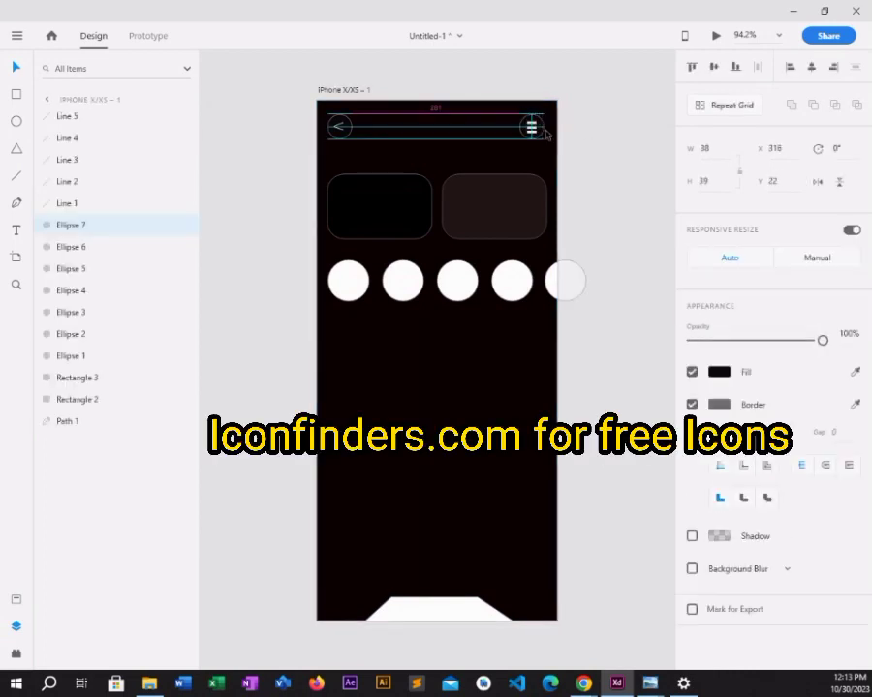
key(Left)
key(Left)
drag(545, 135, 546, 135)
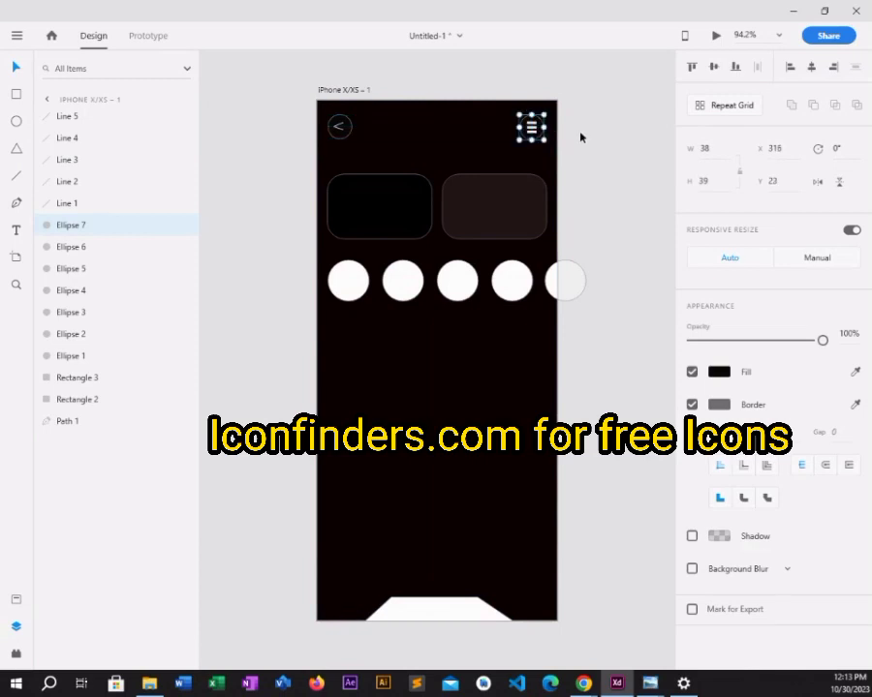
click(582, 138)
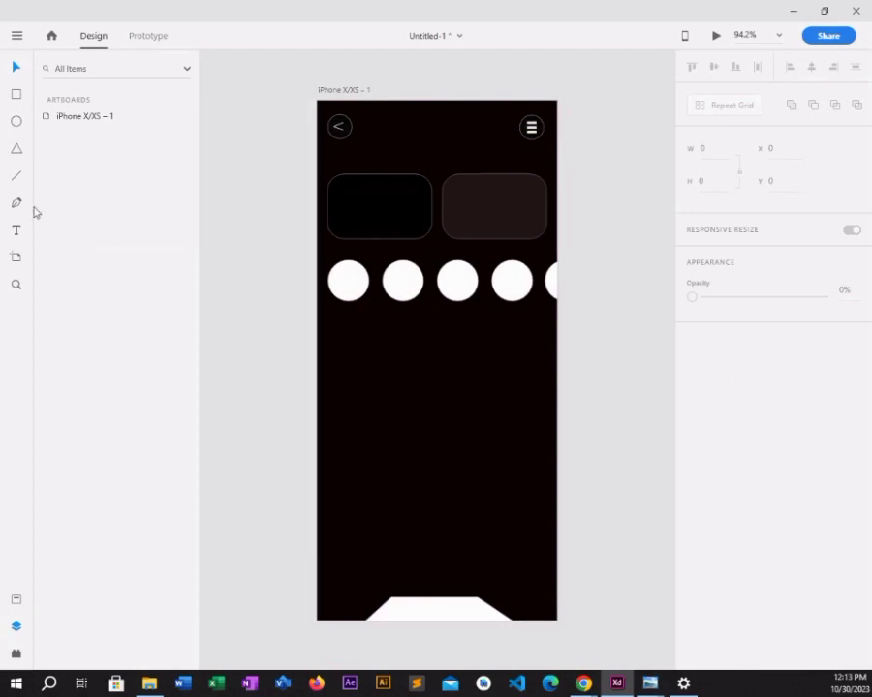
Add the text "Statistic" in the header between the back and menu buttons
click(16, 230)
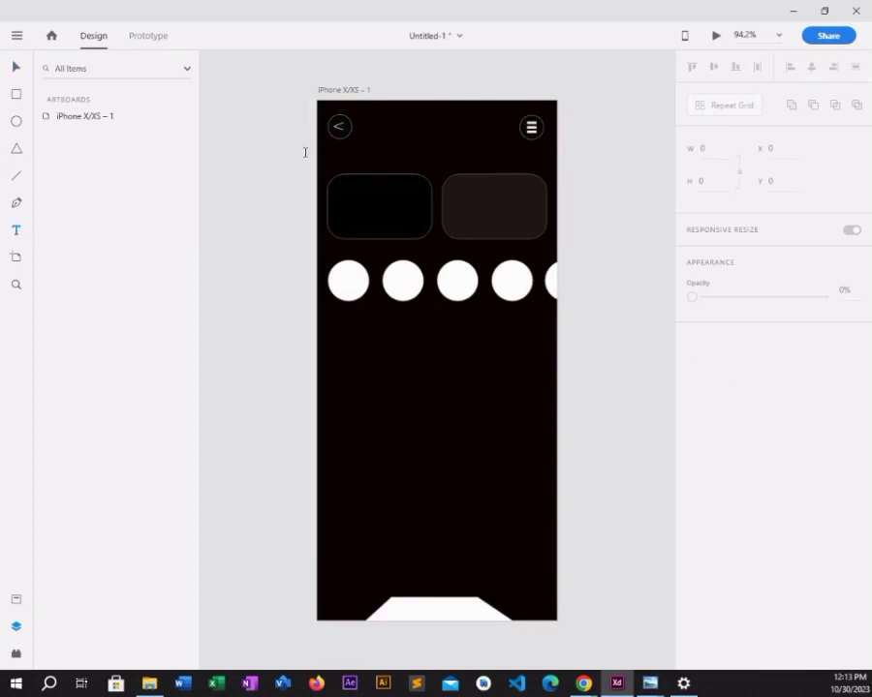
click(391, 129)
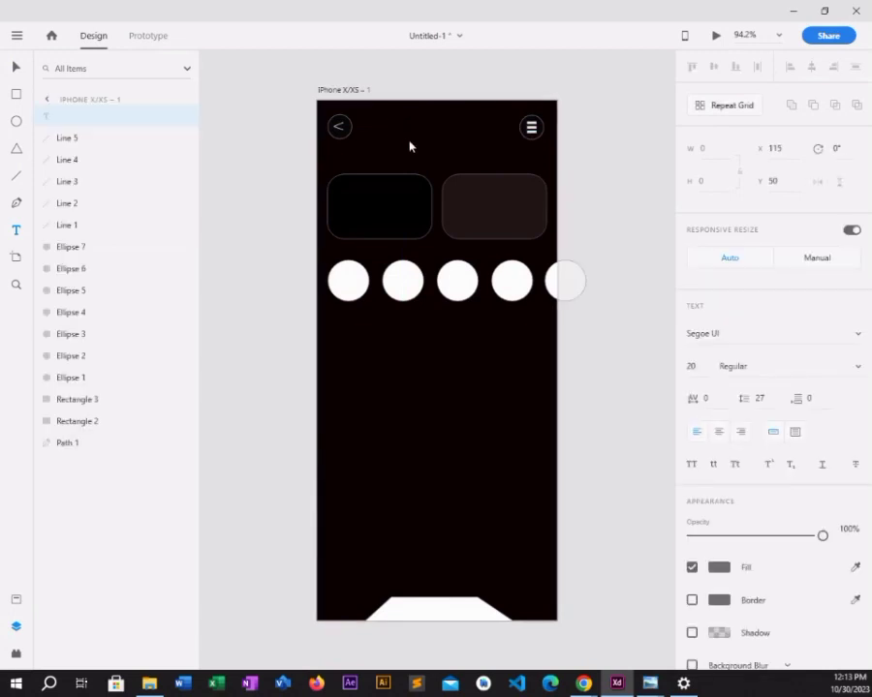
text(Statistic)
Move the "Statistic" heading to X 150, Y 29 to centre it in the header
click(17, 68)
key(Right)
key(Right)
key(Right)
key(Right)
key(Right)
key(Right)
key(Right)
key(Right)
key(Right)
key(Right)
key(Right)
key(Right)
key(Right)
key(Right)
key(Right)
key(Right)
key(Right)
key(Right)
key(Right)
key(Right)
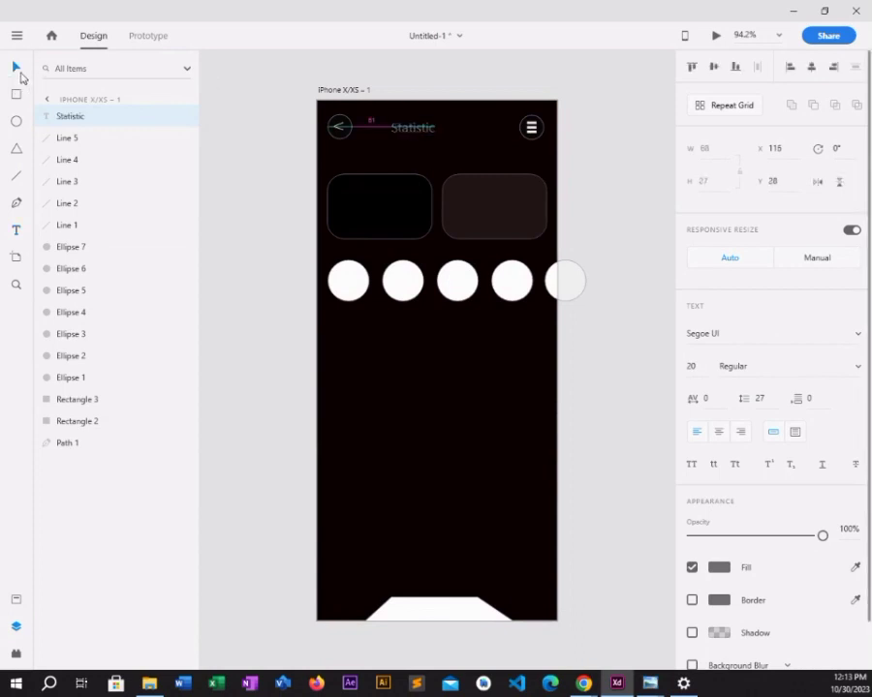
key(Down)
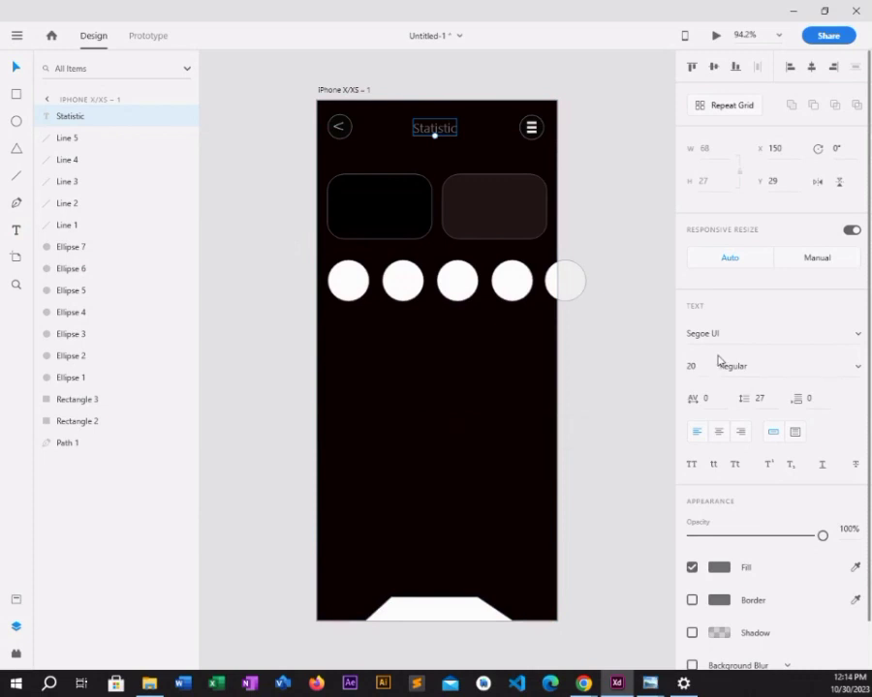
Set the "Statistic" heading to Semibold and give it a light grey fill
click(847, 372)
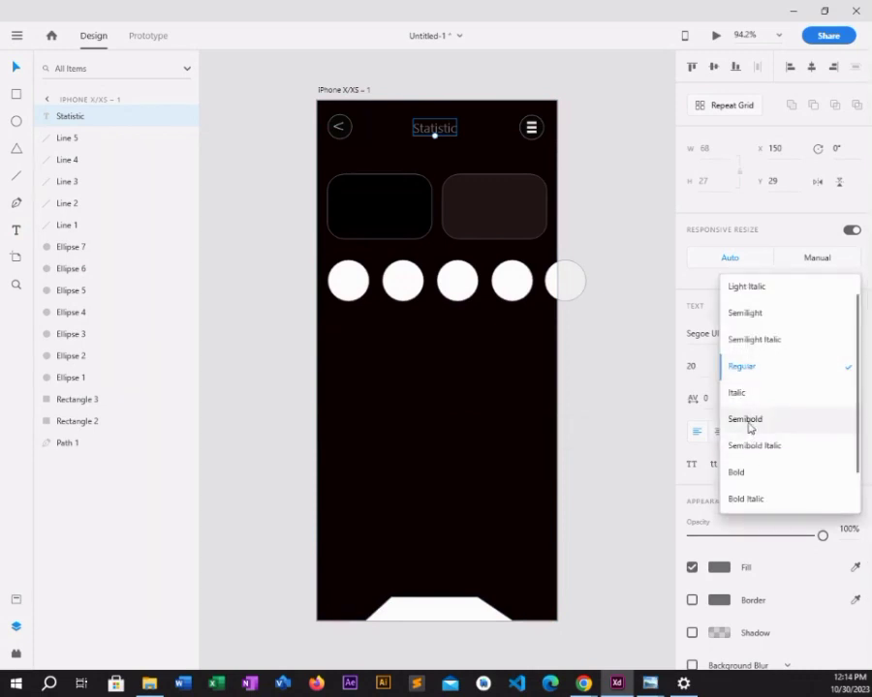
click(746, 419)
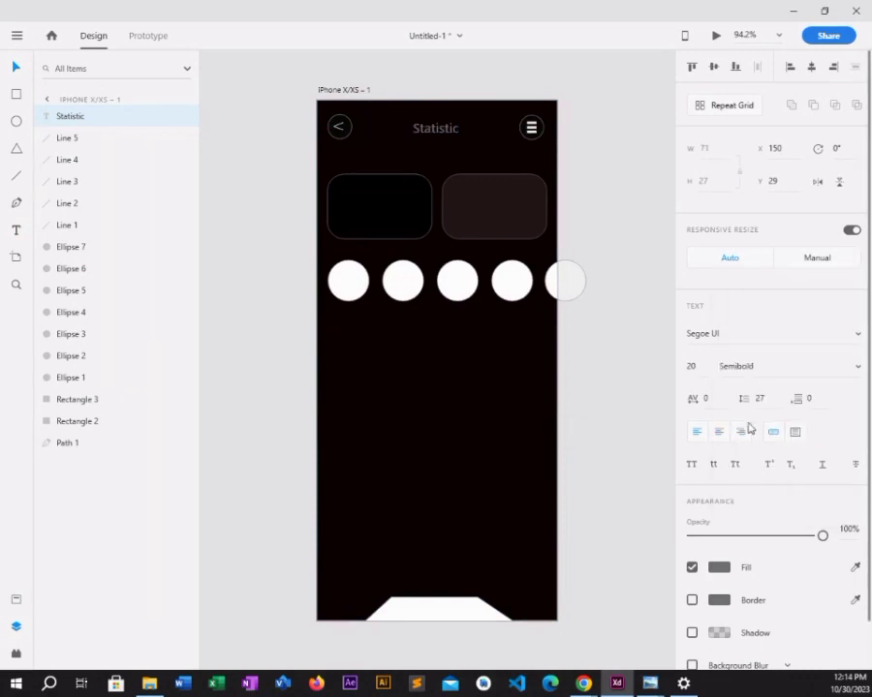
click(718, 568)
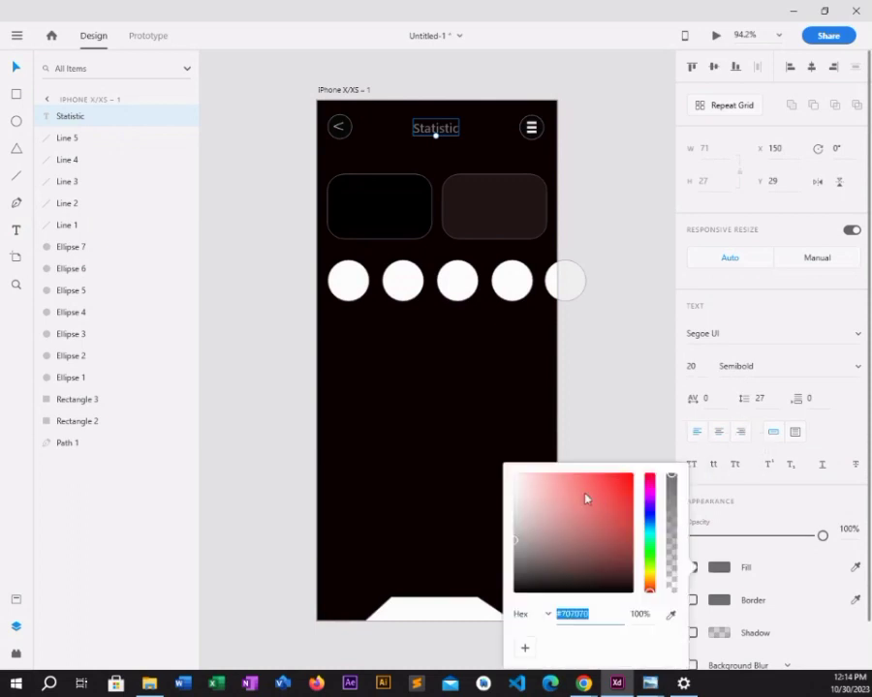
click(516, 516)
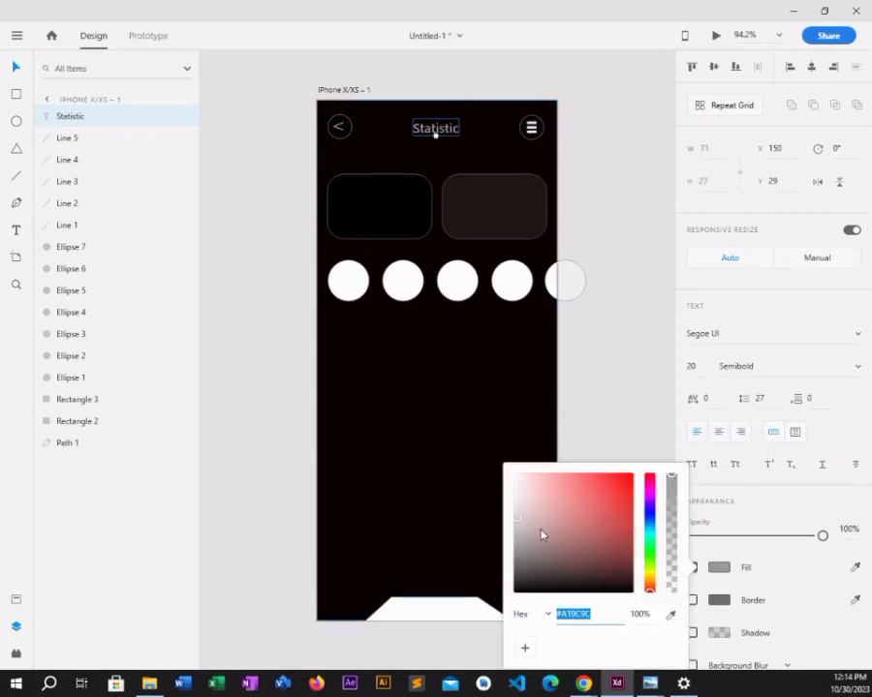
click(443, 136)
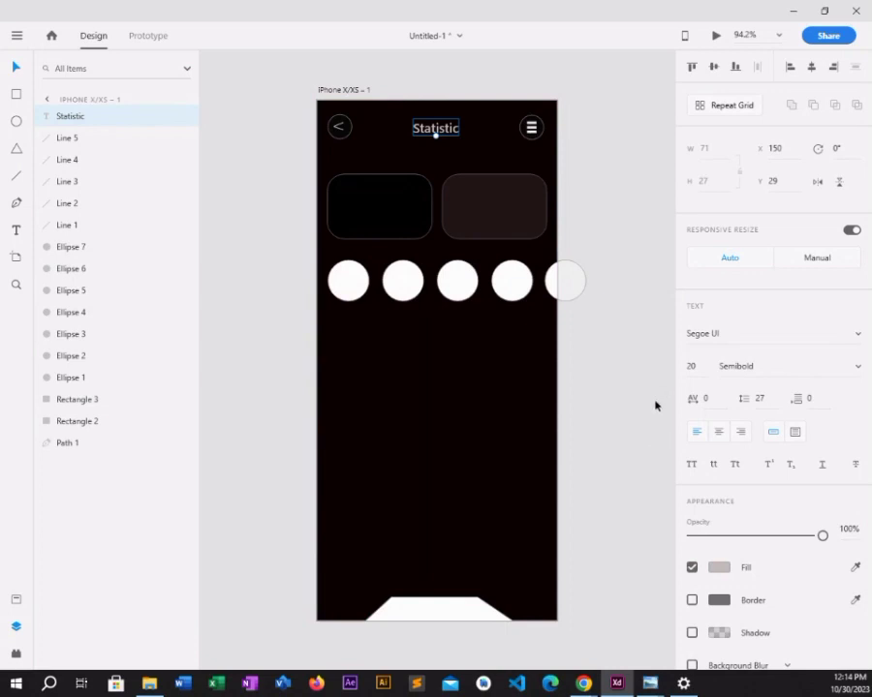
Duplicate the "Statistic" heading and place the copy inside the black card
click(369, 218)
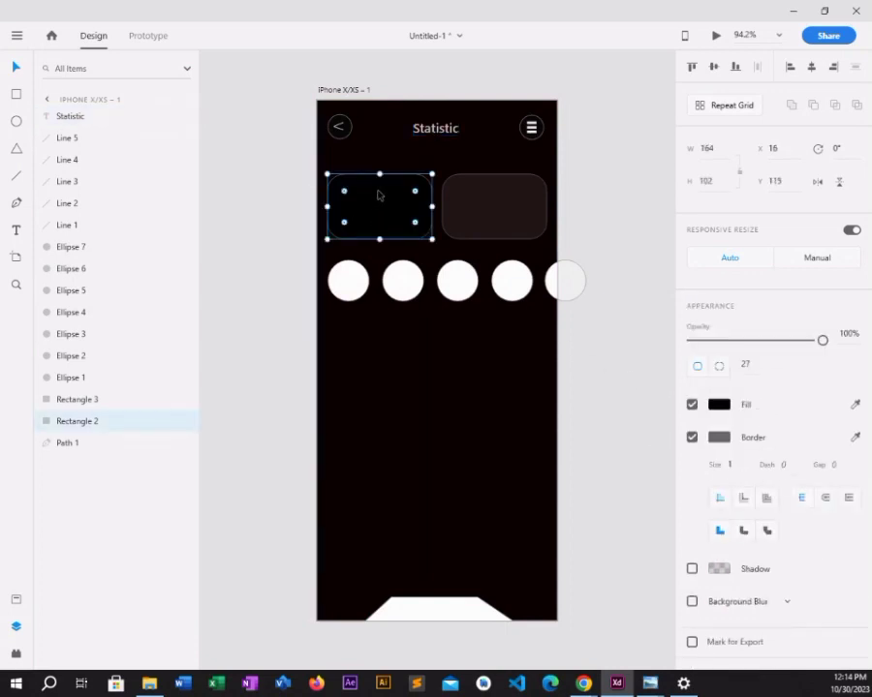
click(443, 139)
key(ctrl+d)
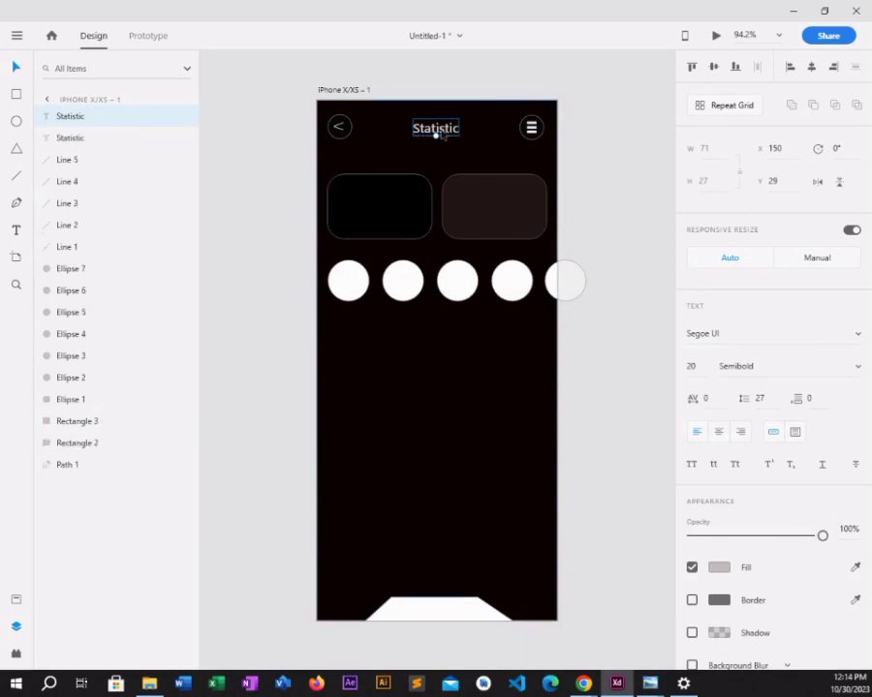
drag(436, 134, 375, 223)
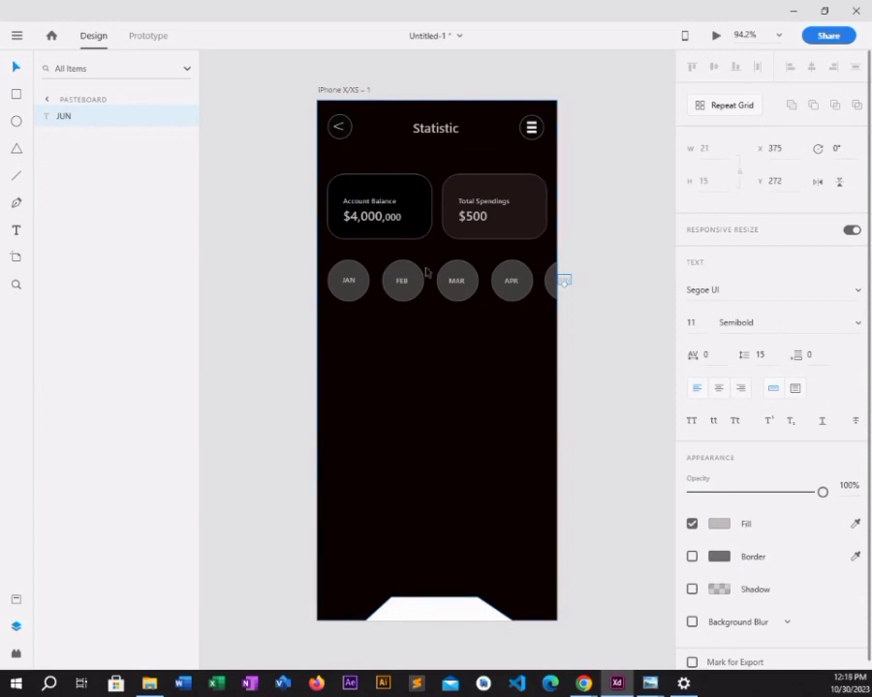
Move the five month circles together with their labels up to Y 230, closer to the two cards
click(348, 281)
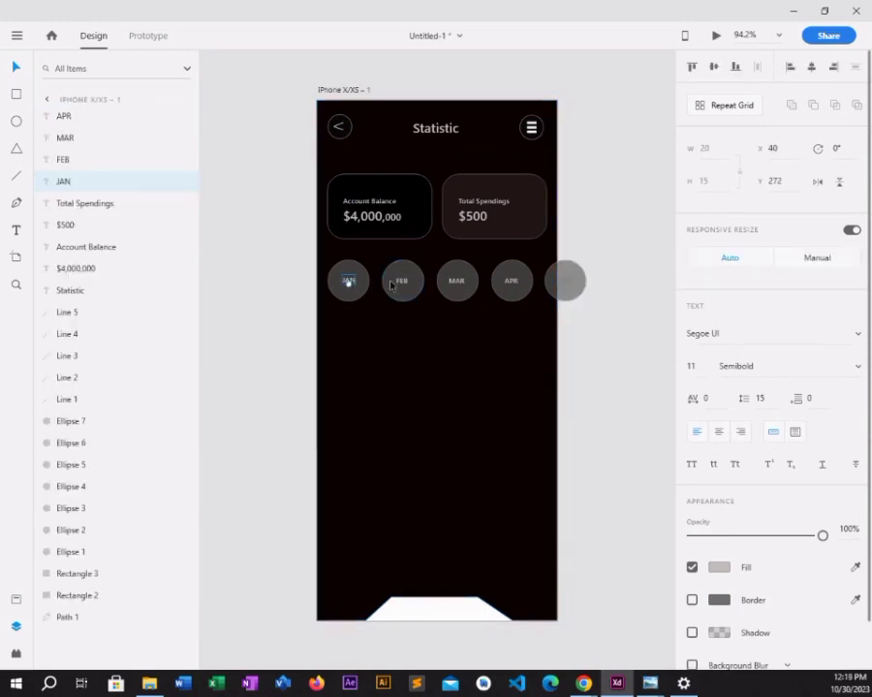
click(368, 275)
shift+click(406, 283)
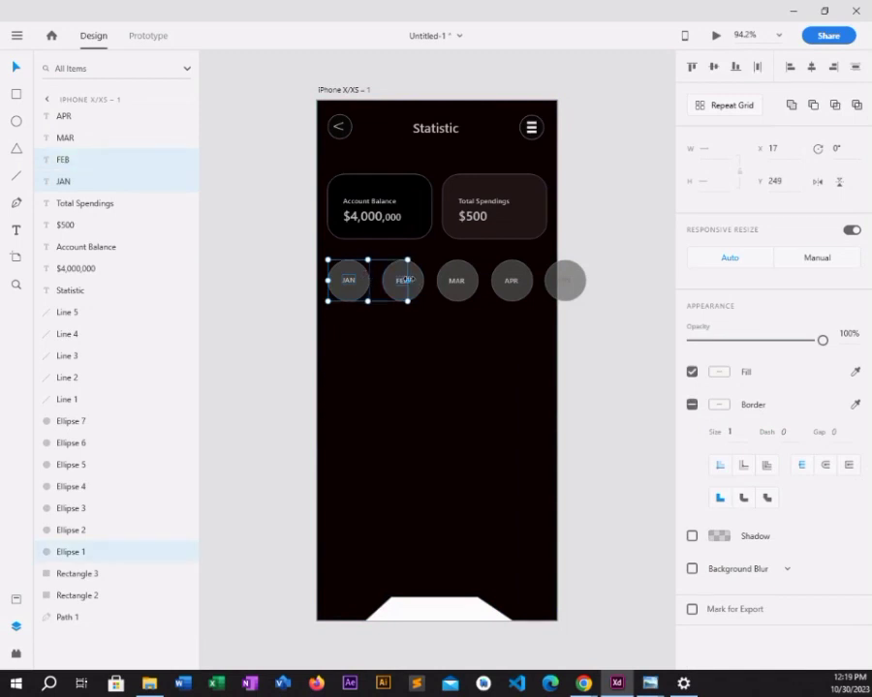
shift+click(398, 282)
shift+click(461, 281)
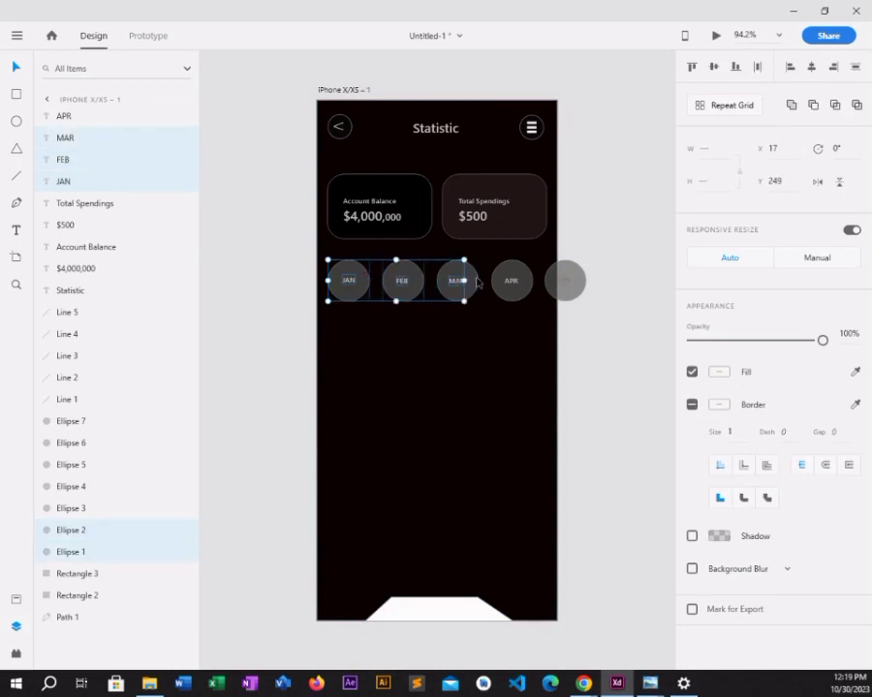
shift+click(457, 283)
shift+click(514, 283)
shift+click(523, 279)
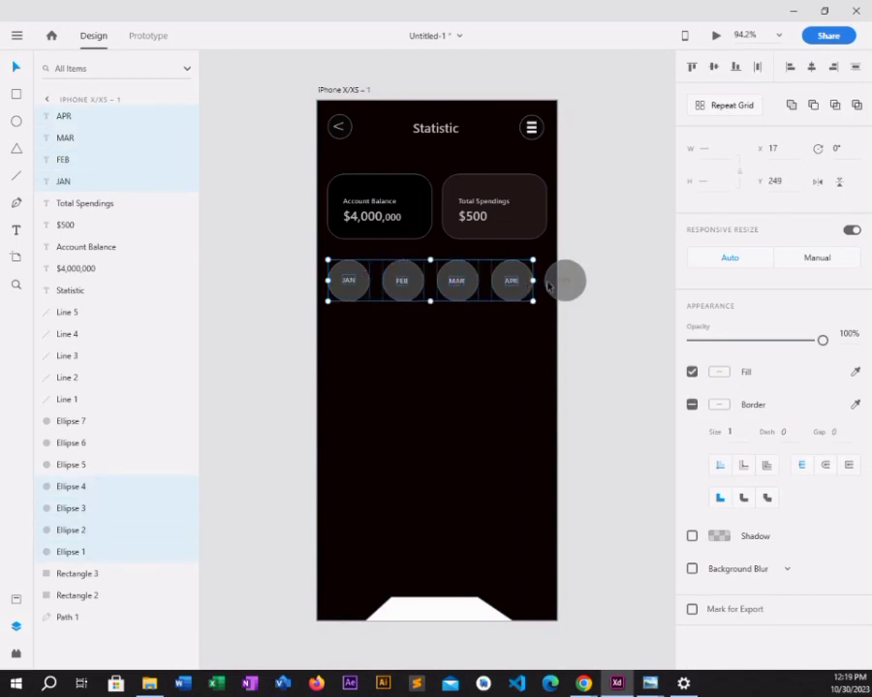
shift+click(564, 282)
shift+click(564, 283)
shift+click(556, 283)
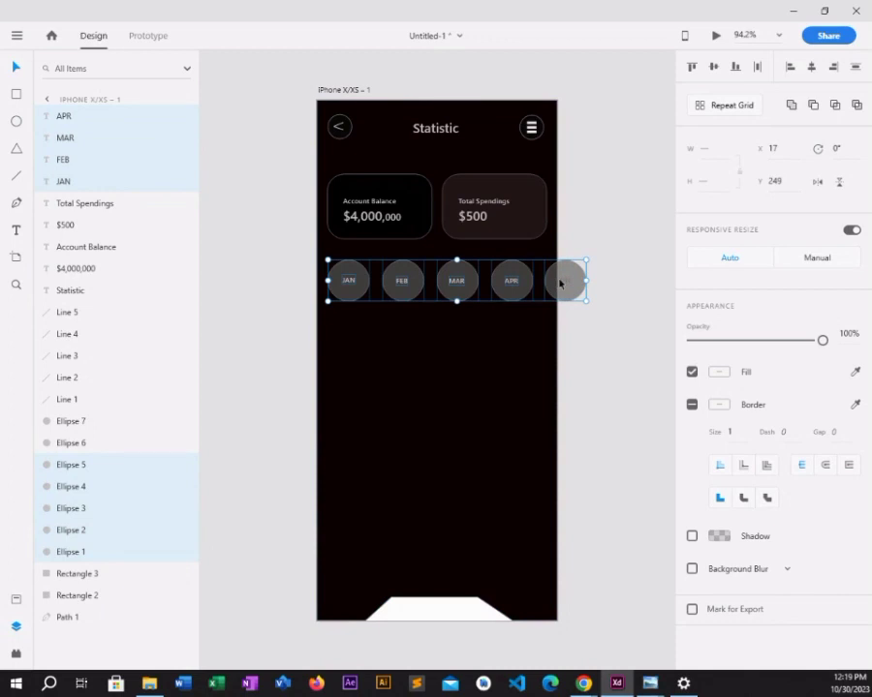
shift+click(557, 283)
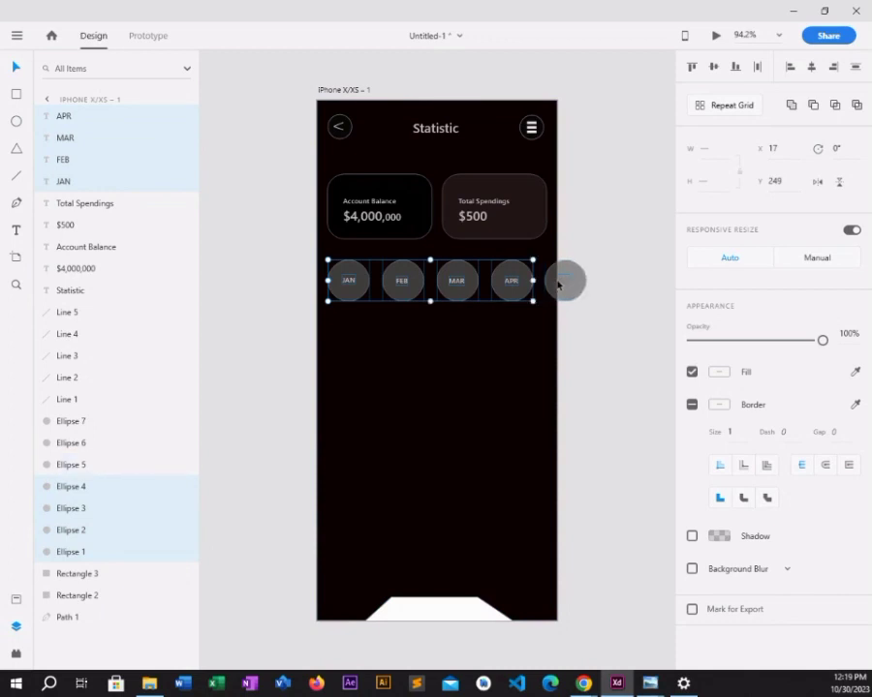
shift+click(558, 282)
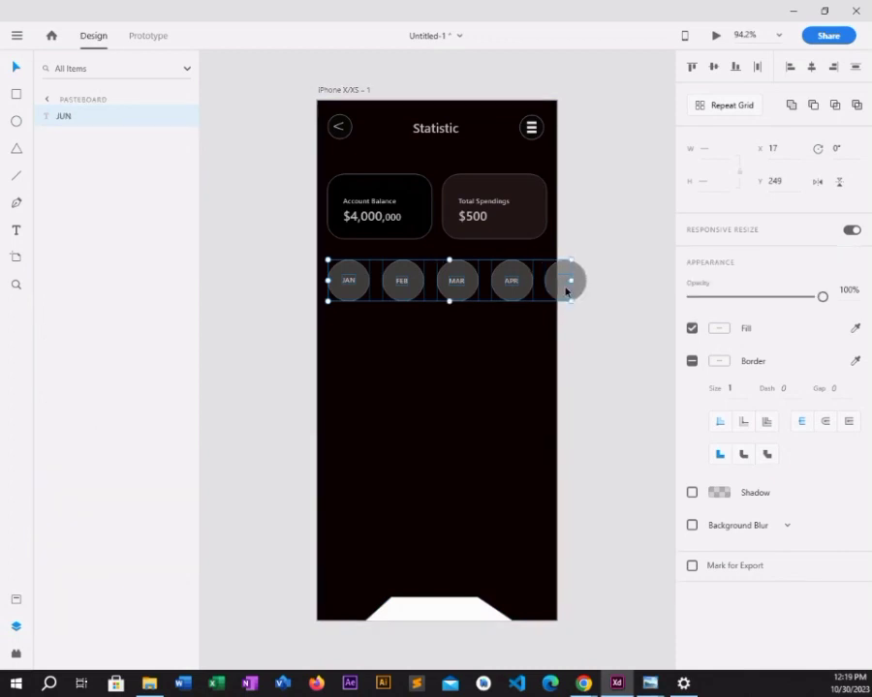
drag(570, 291, 582, 289)
key(Up)
key(Up)
key(Up)
key(Up)
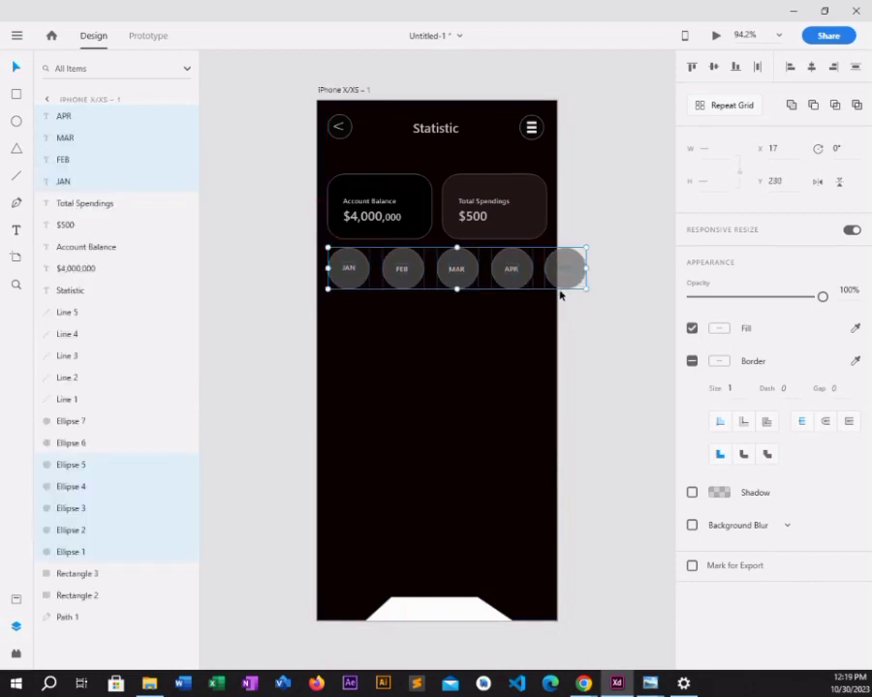
click(484, 350)
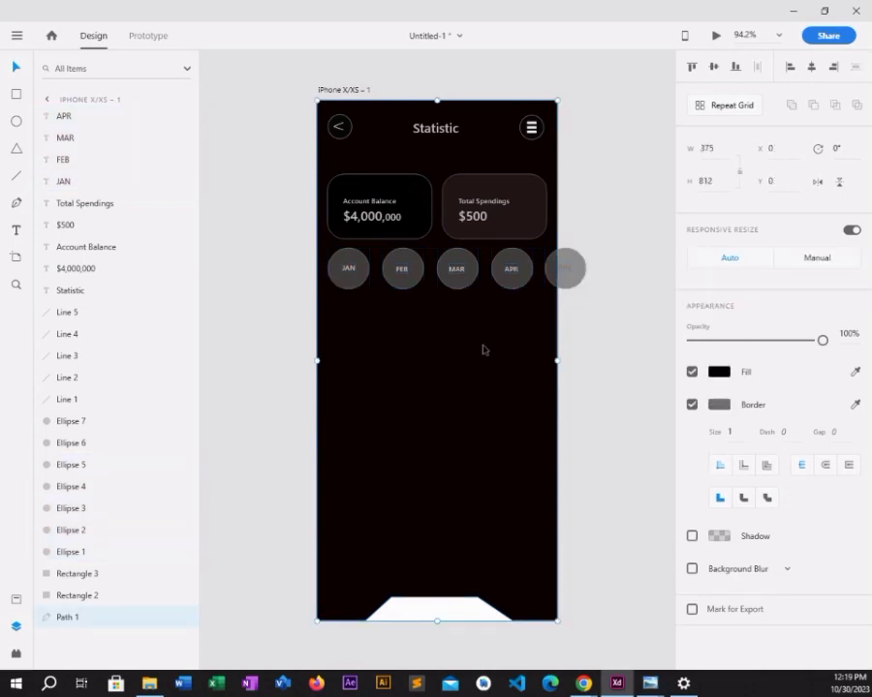
Duplicate the "Account Balance" label, place the copy below the month circles and change its text to "SPENDING"
click(374, 201)
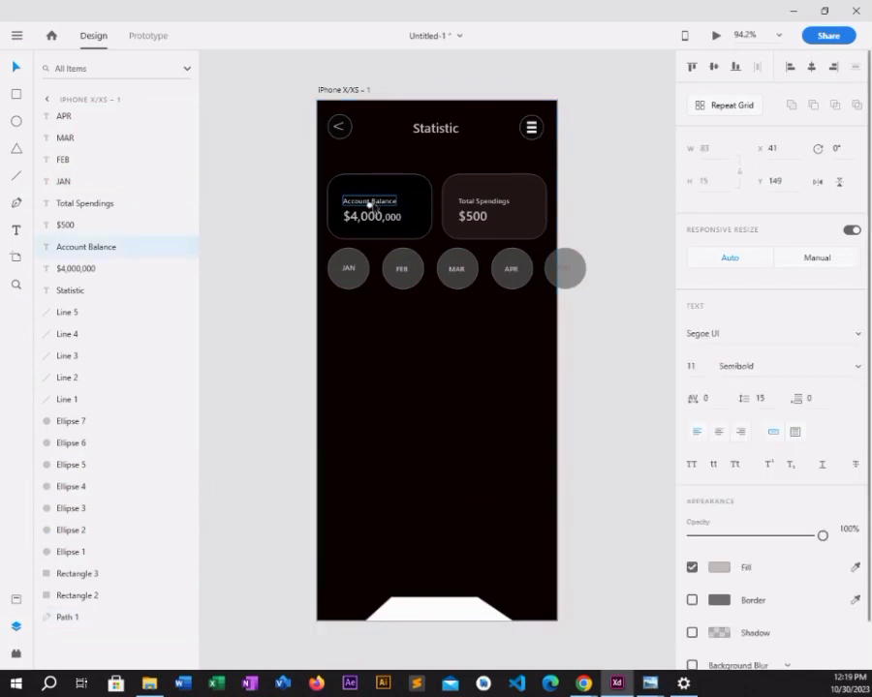
key(ctrl+d)
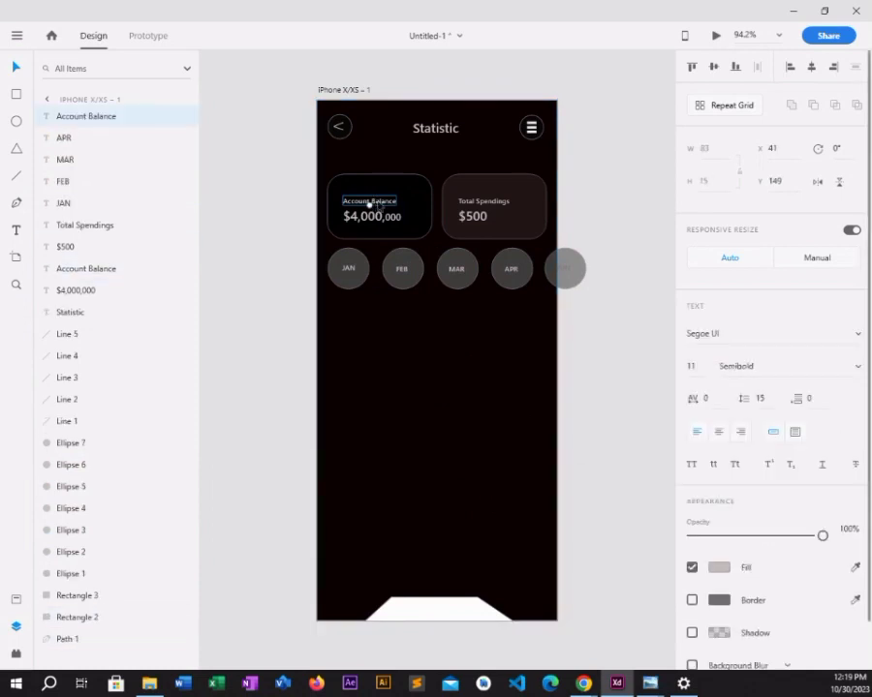
drag(366, 201, 377, 312)
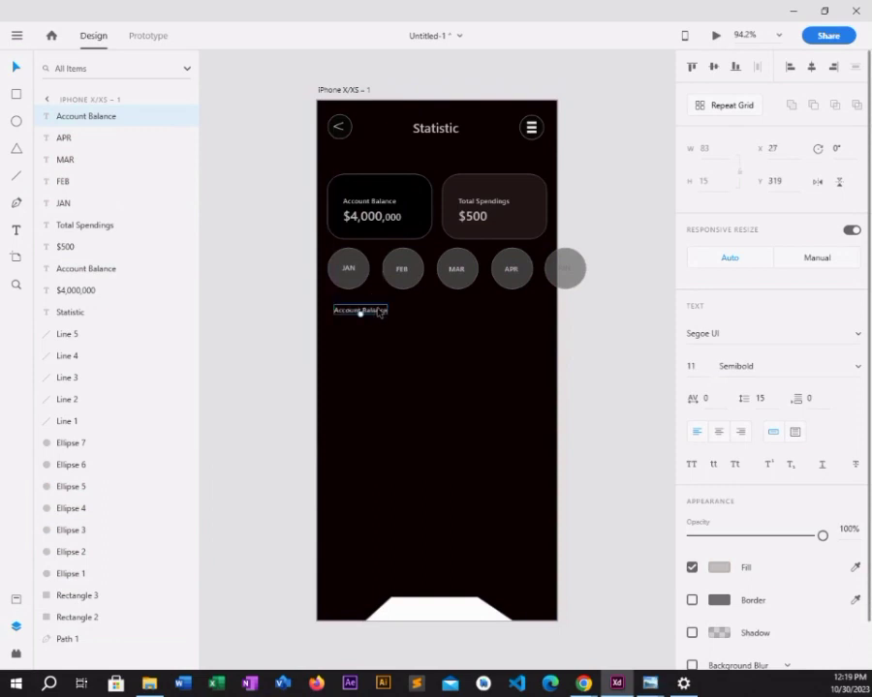
double_click(381, 311)
key(BackSpace)
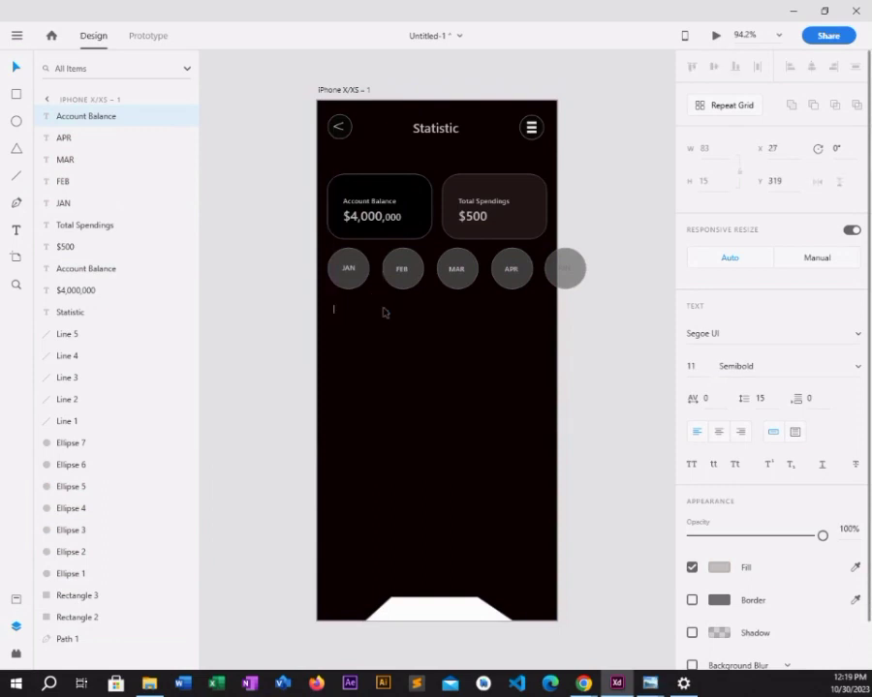
text(sPENDIN)
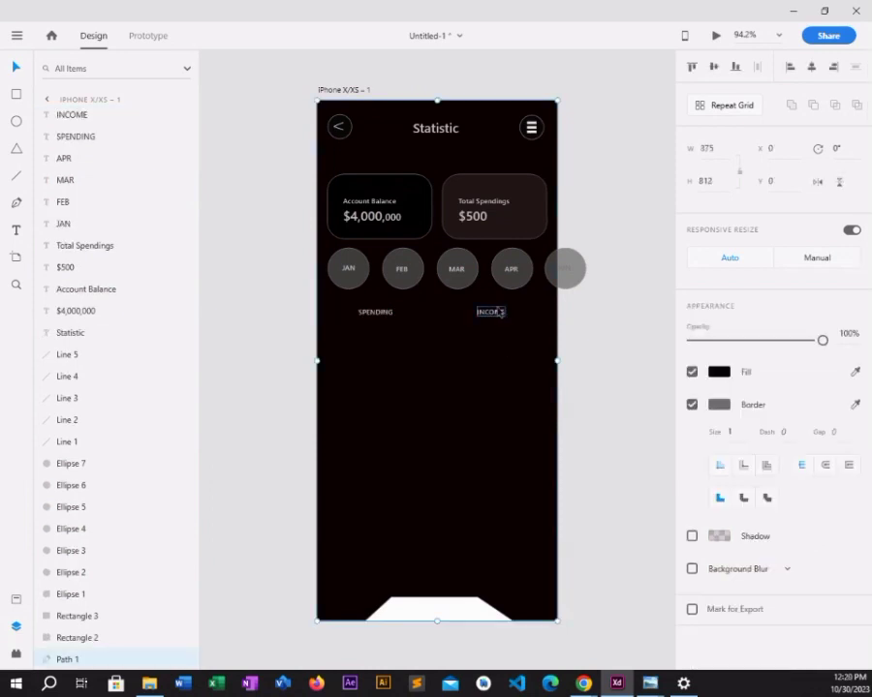
Set both the "INCOME" and "SPENDING" labels to Bold
click(496, 313)
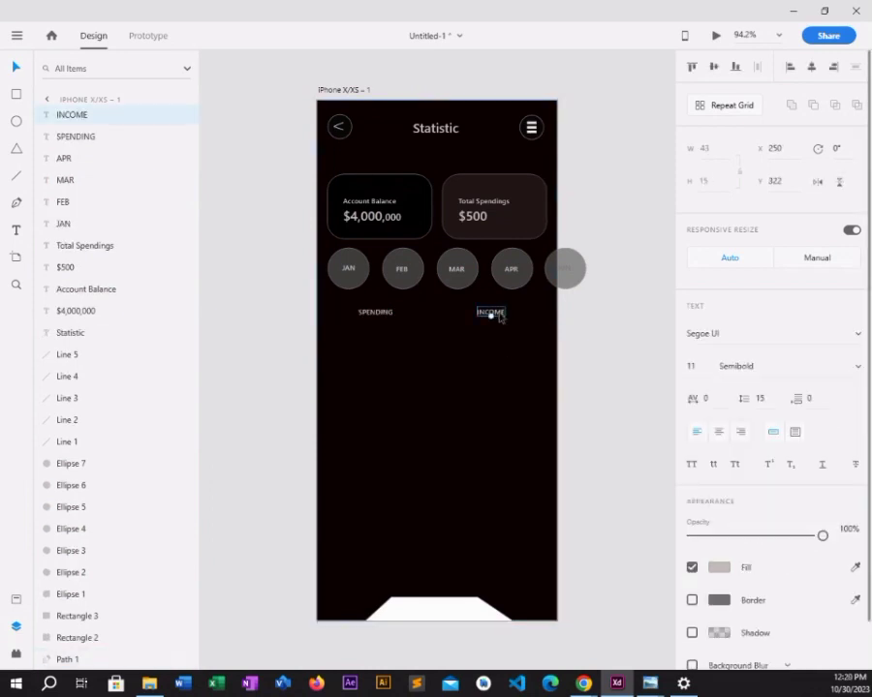
click(858, 368)
click(768, 419)
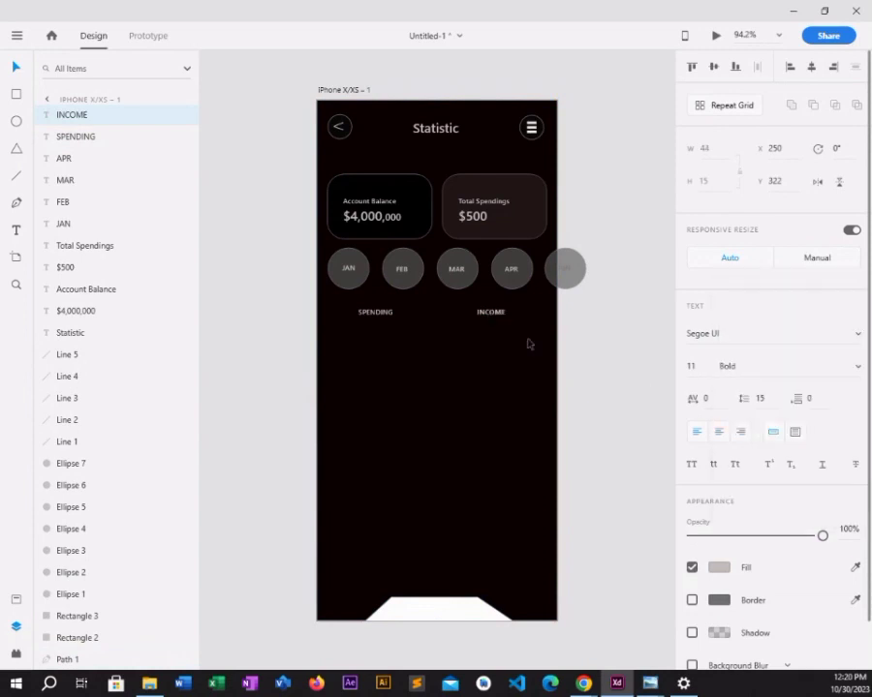
click(376, 312)
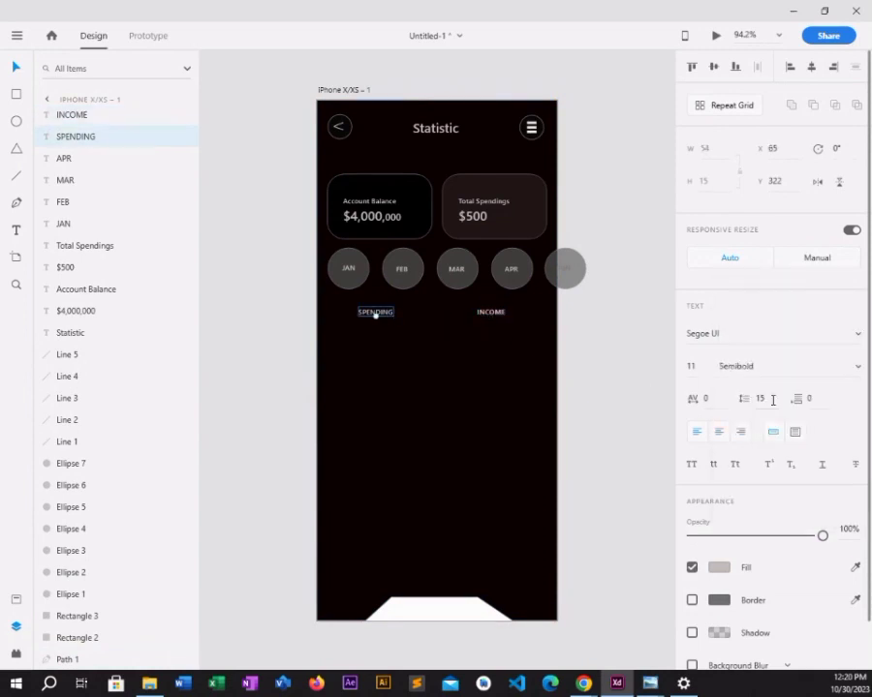
click(817, 372)
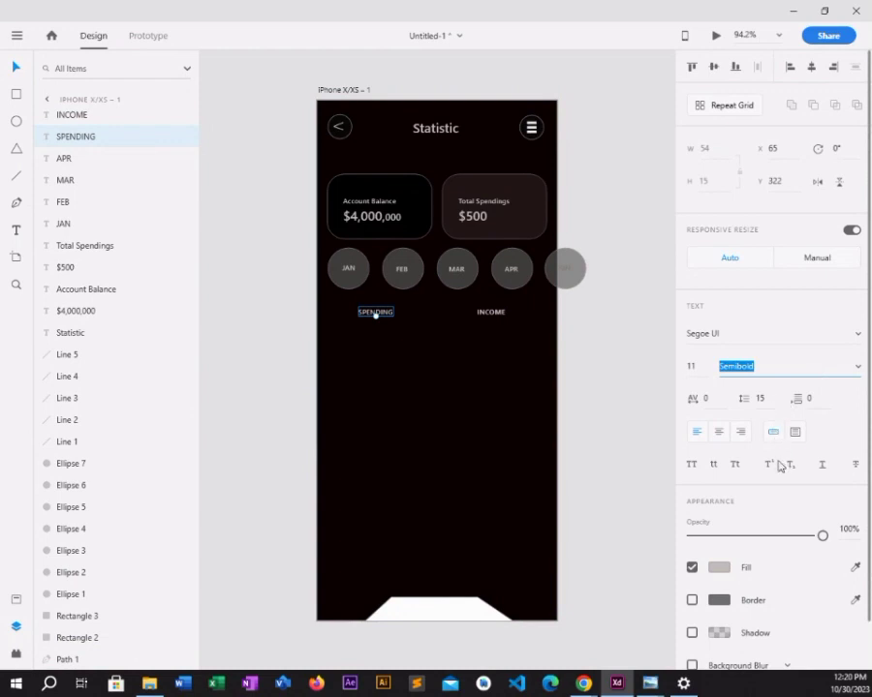
click(858, 366)
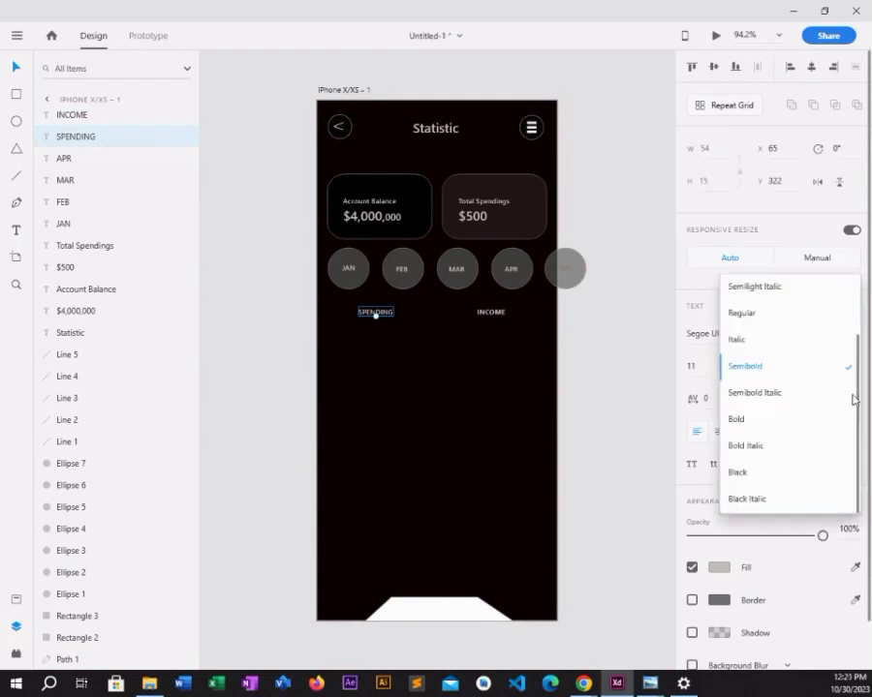
click(769, 421)
click(636, 364)
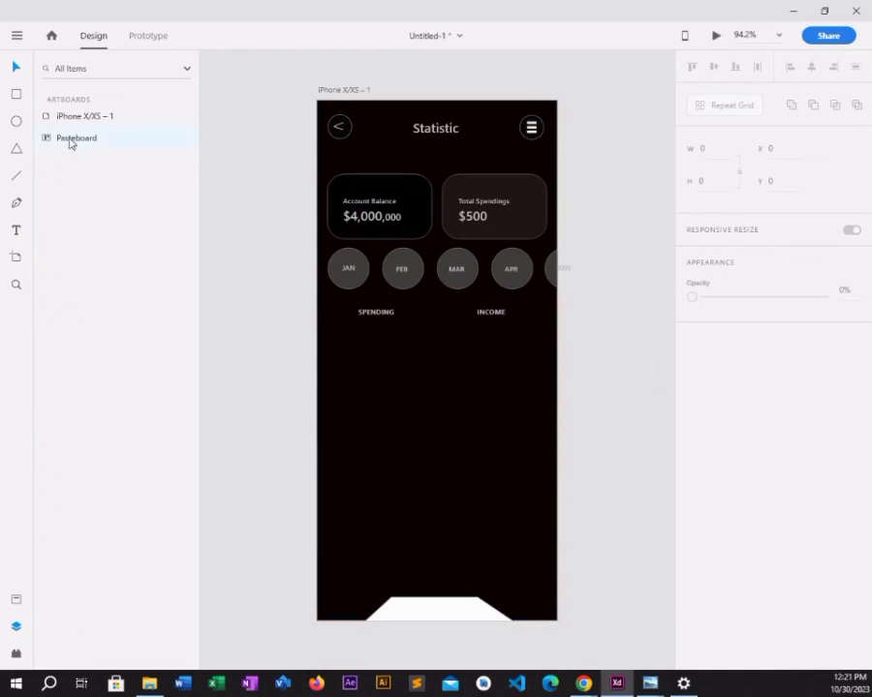
Draw a circle about 162 by 162 below the two labels and centre it at X 107, Y 367
click(16, 121)
drag(397, 351, 500, 500)
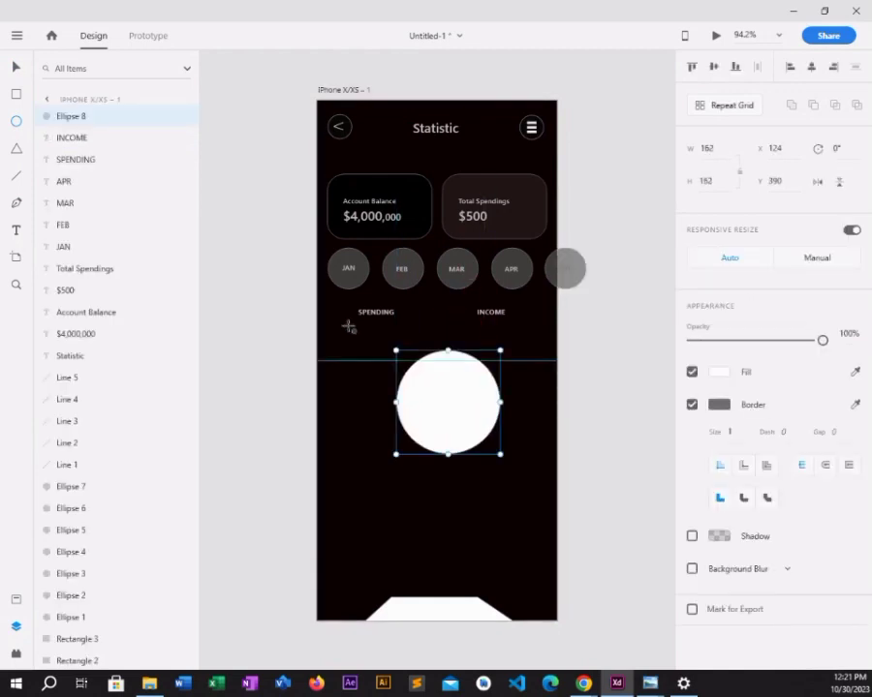
click(16, 67)
drag(472, 412, 463, 397)
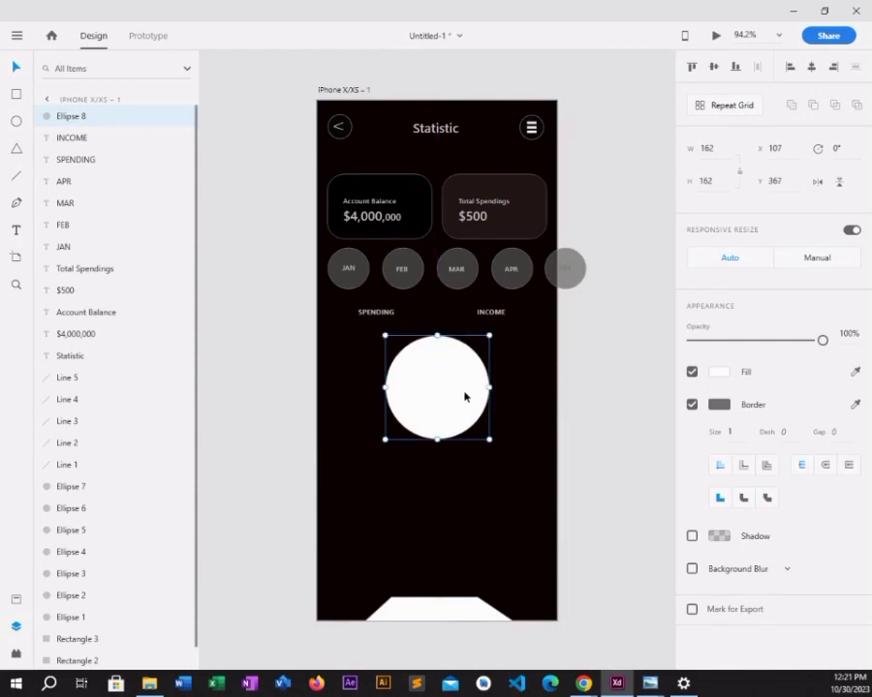
Remove the large circle's fill and set its border size to 16 to form a ring
click(692, 372)
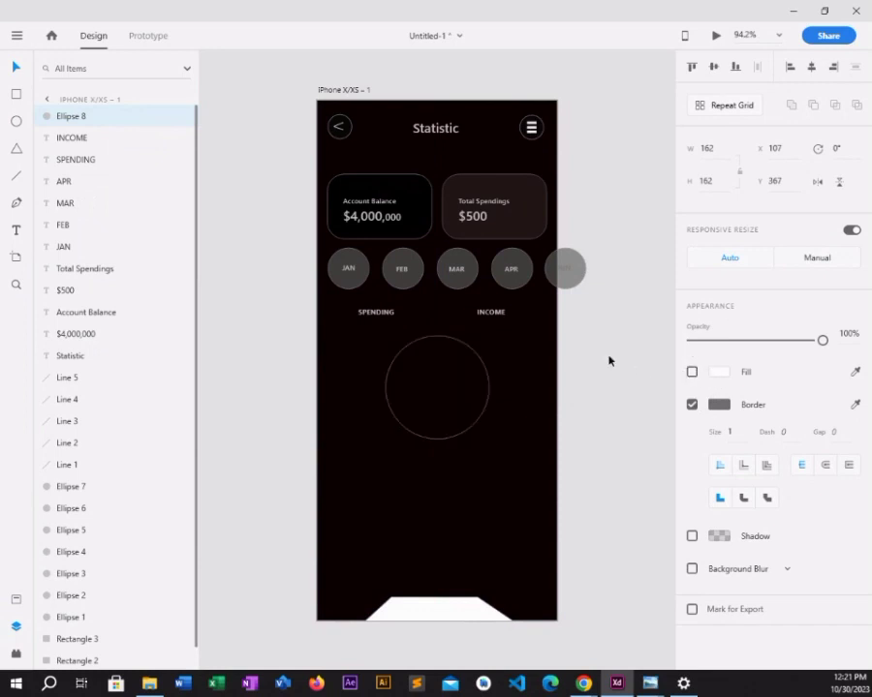
click(734, 431)
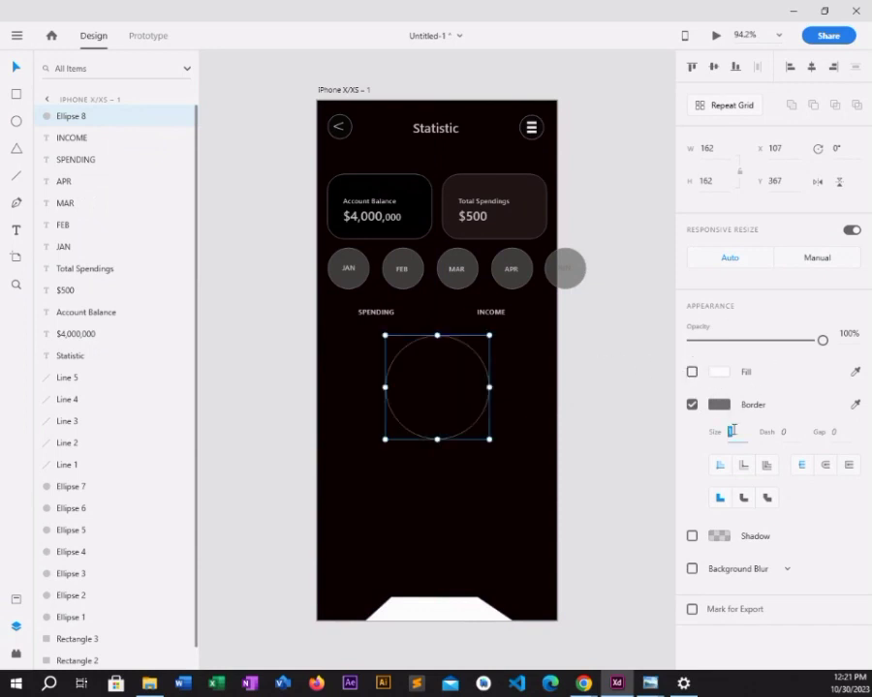
text(20)
key(Return)
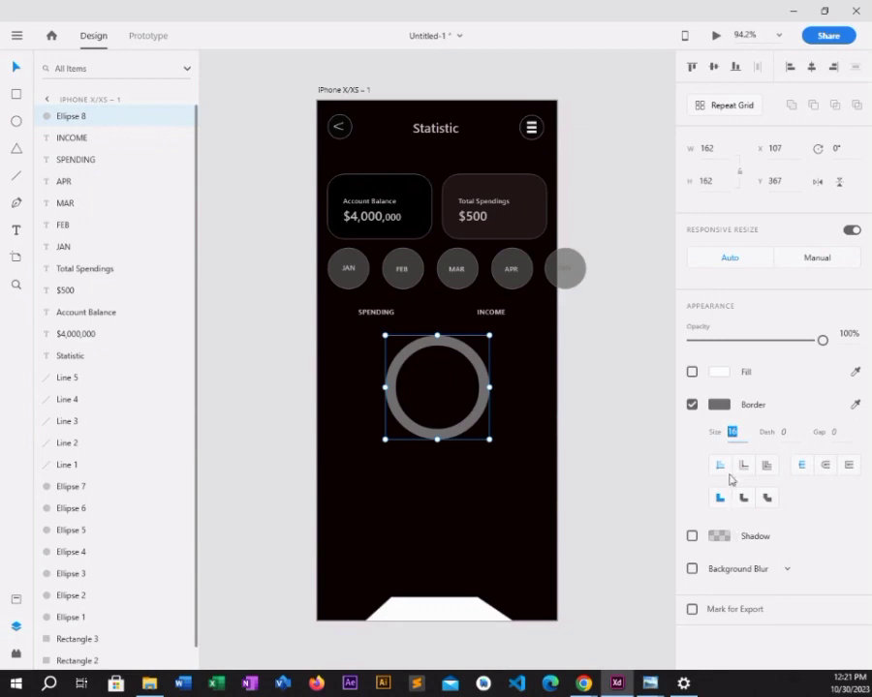
Set the gap of the ring's border to 1000
click(718, 406)
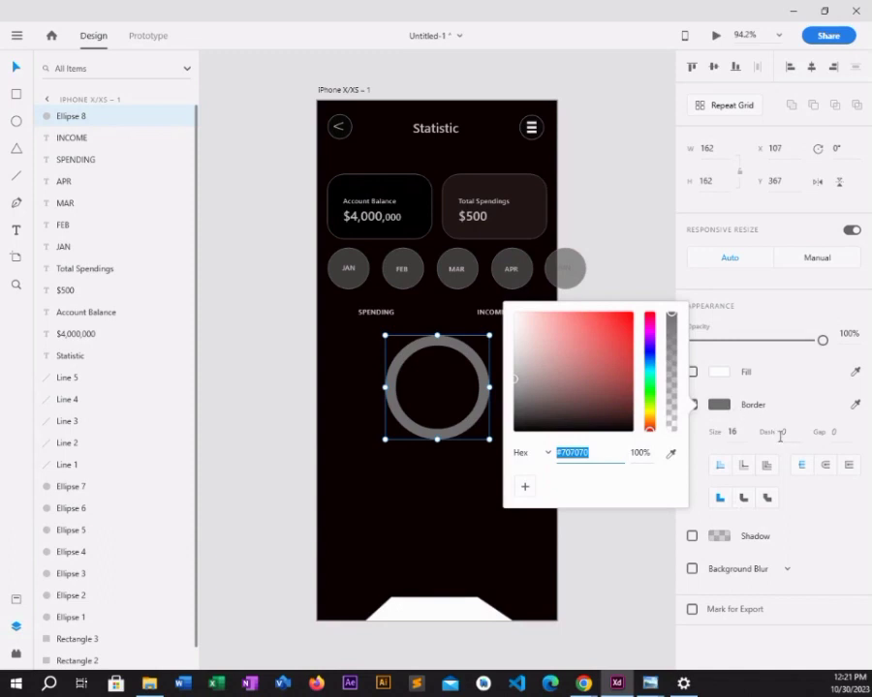
click(780, 436)
click(845, 434)
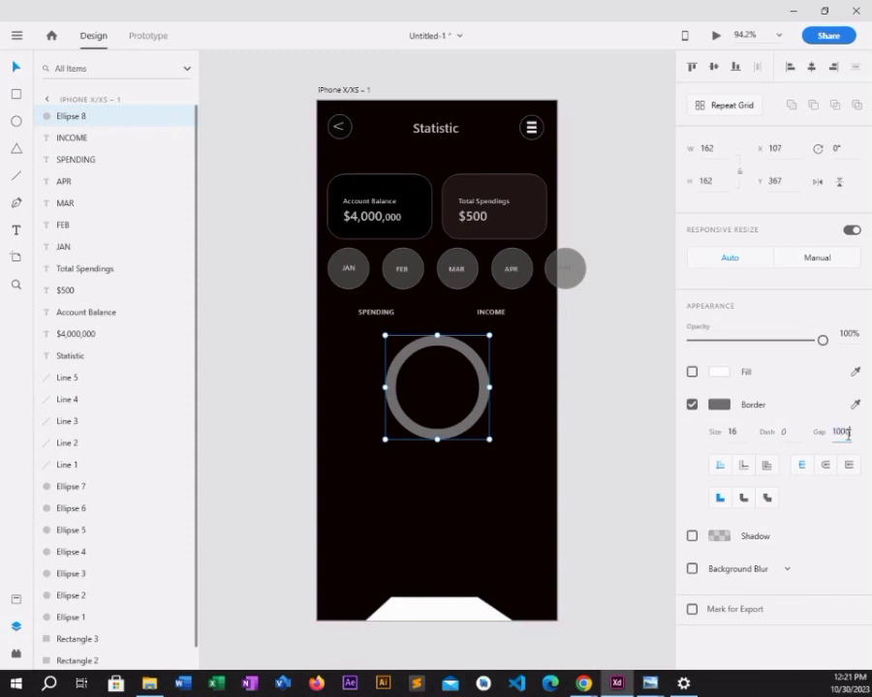
click(597, 455)
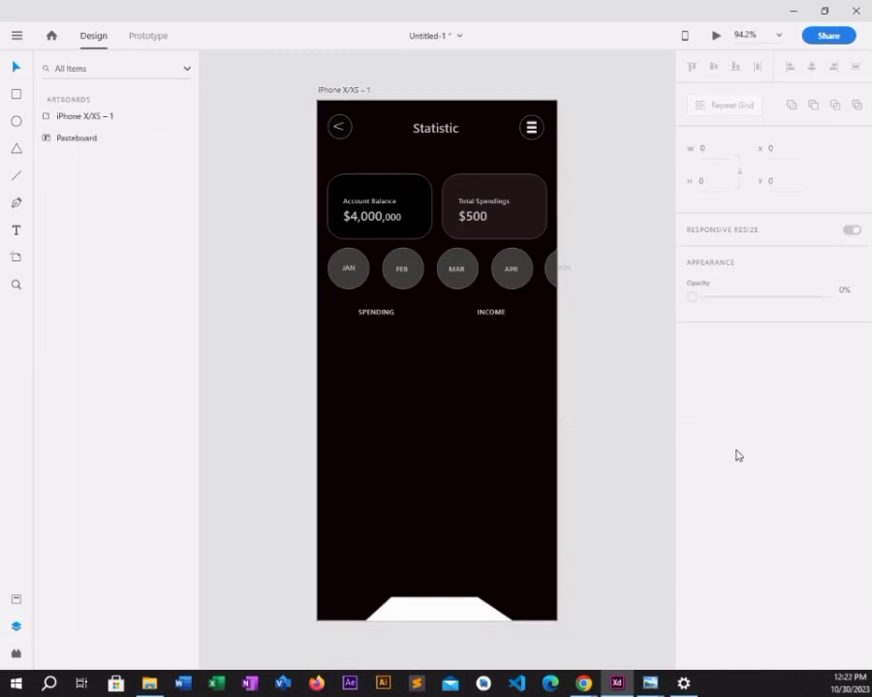
Set the dash of the large circle's border to 238 so that it draws a partial arc
click(383, 381)
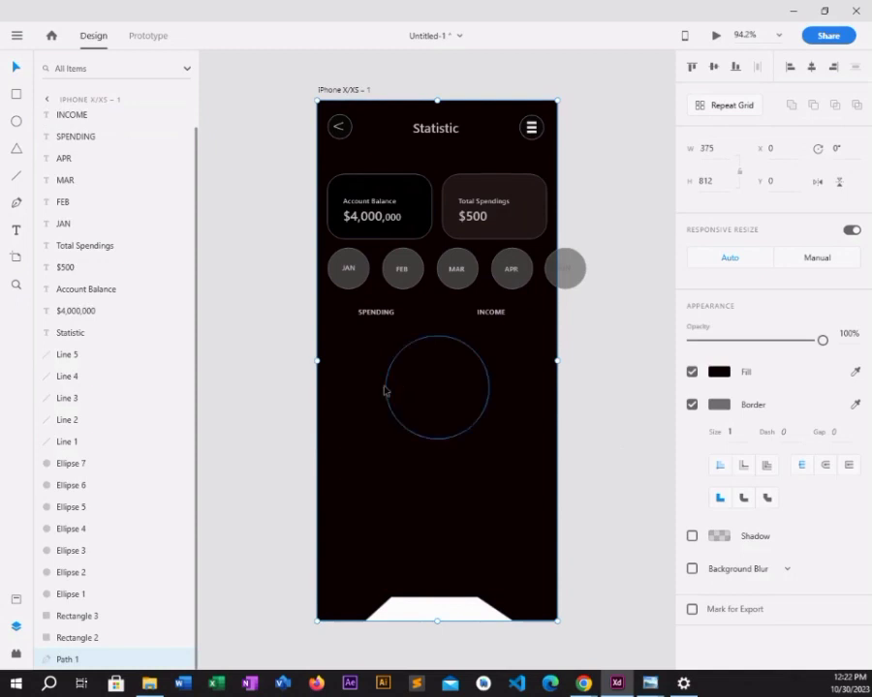
click(386, 390)
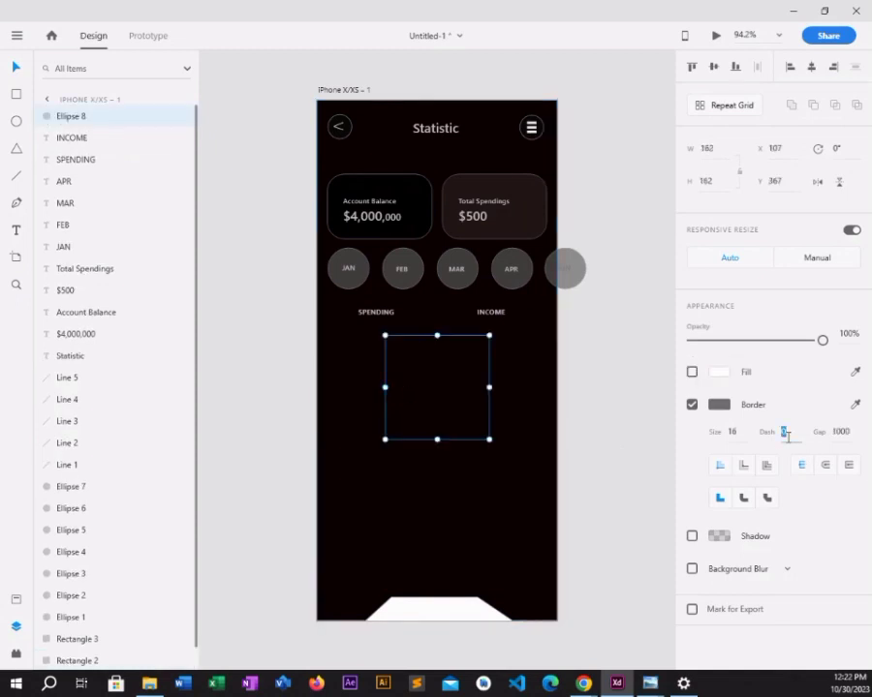
text(25)
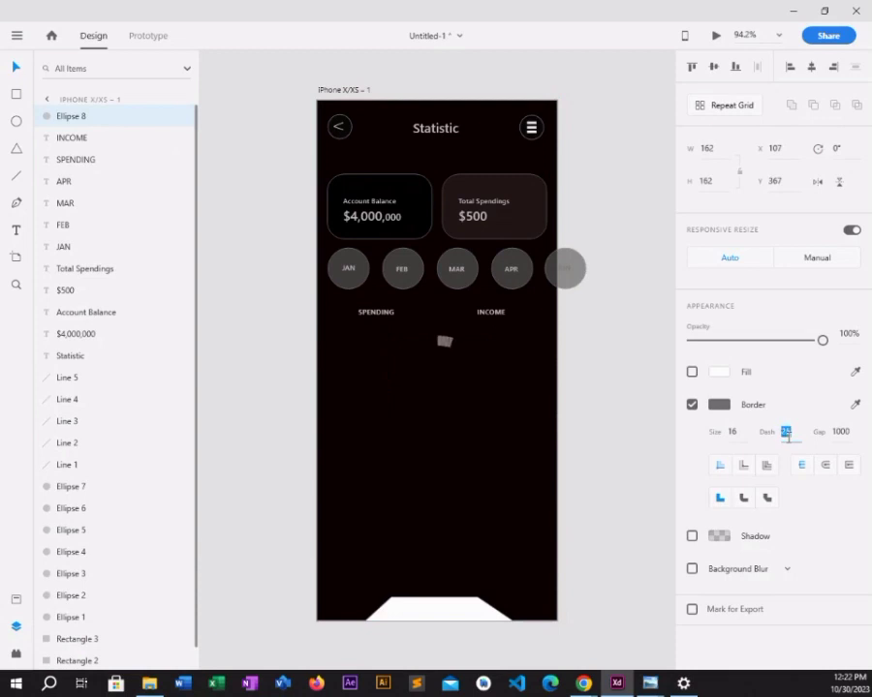
key(shift+Up)
key(shift+Up)
key(shift+Up)
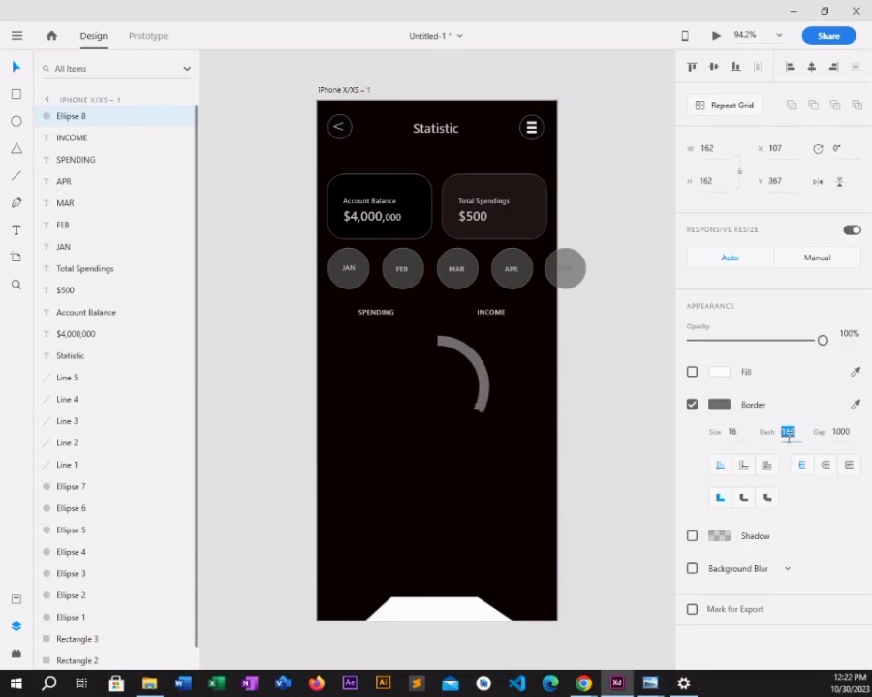
key(shift+Up)
key(Return)
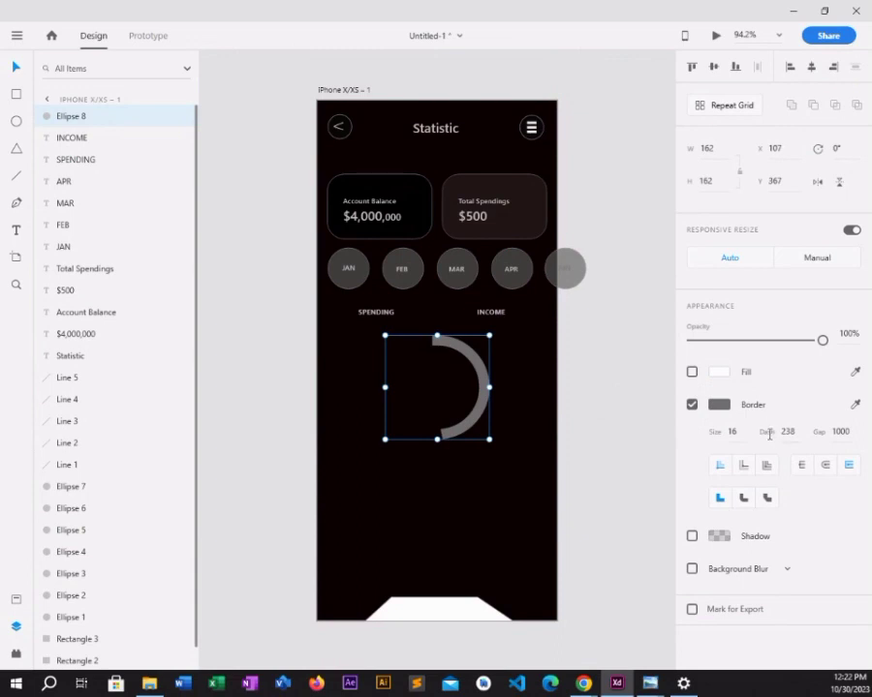
Thicken the grey arc to a border size of 30 and rotate it to -34°
click(732, 432)
key(Up)
key(Up)
key(Up)
key(Up)
key(Up)
key(Up)
key(Up)
key(Up)
key(Up)
key(Up)
key(Up)
key(Up)
key(Up)
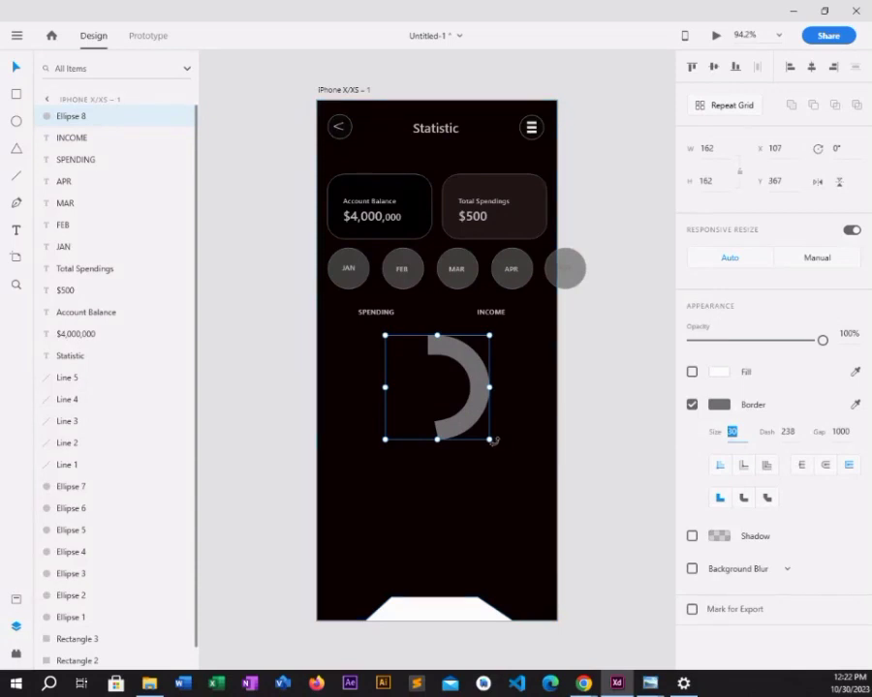
drag(494, 440, 547, 410)
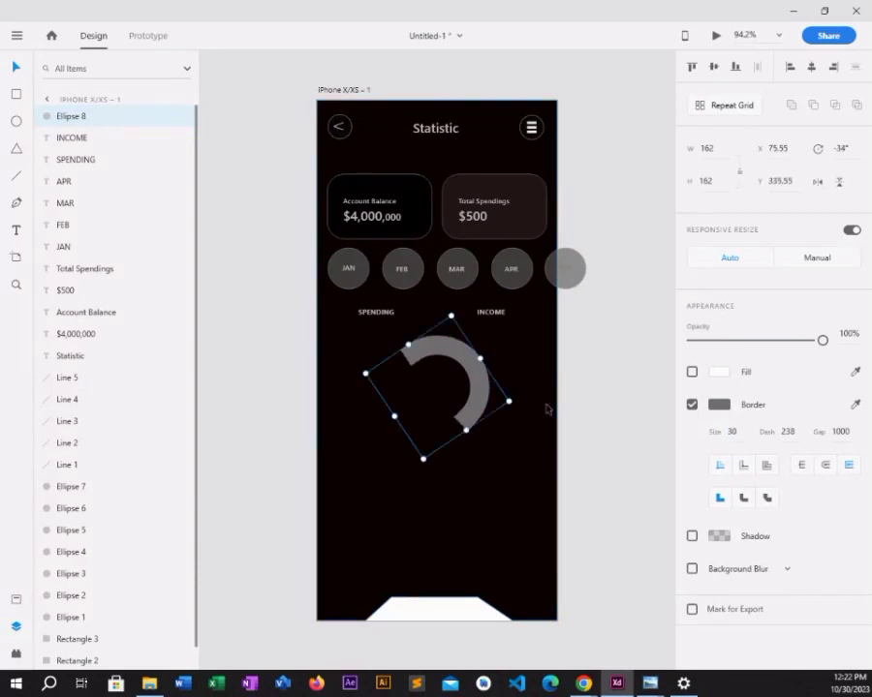
click(516, 433)
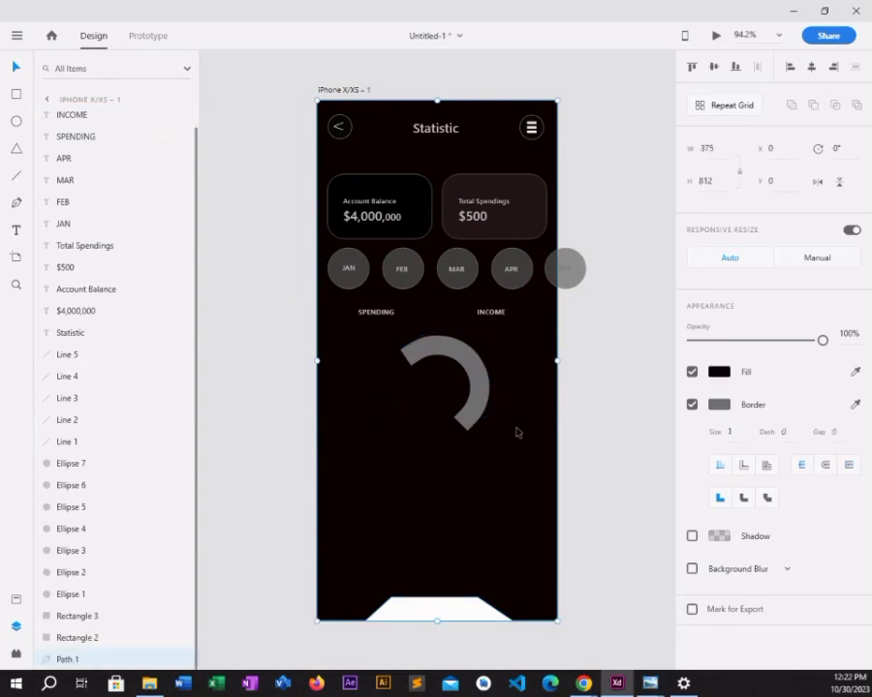
Duplicate the grey arc in place and set the copy's border dash to 272
click(15, 121)
click(13, 65)
click(432, 359)
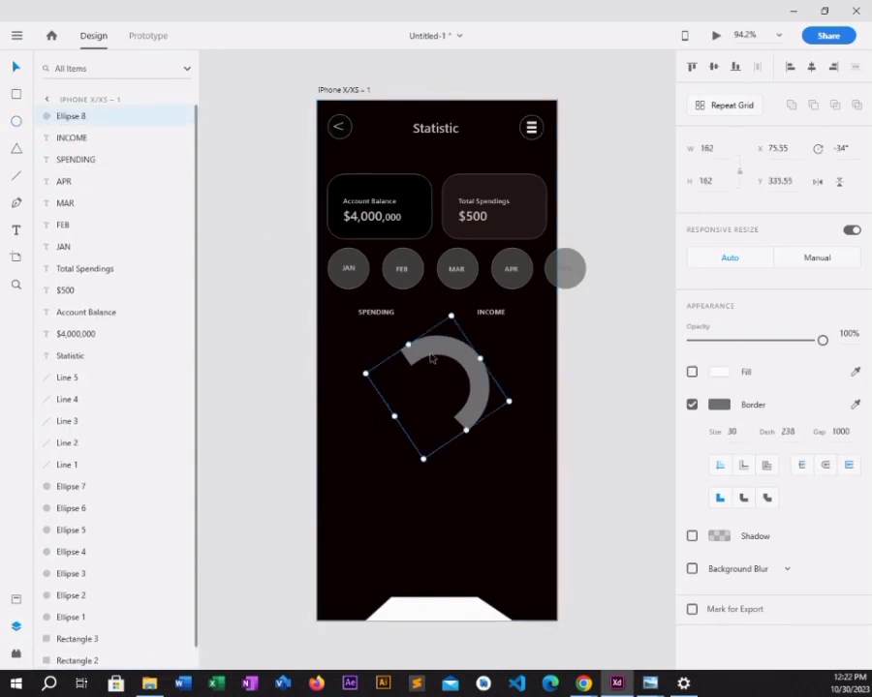
key(ctrl+d)
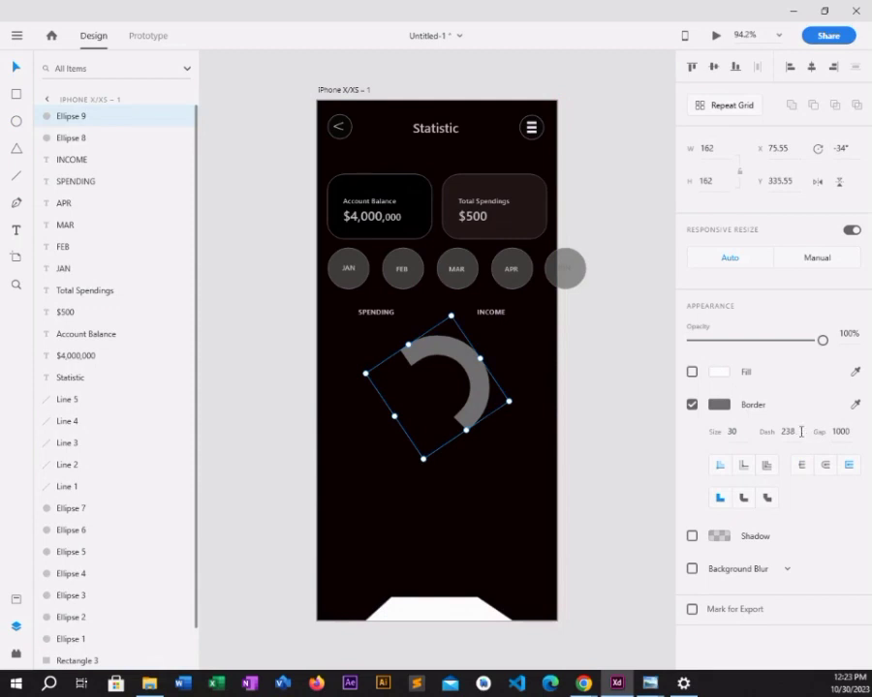
click(793, 431)
text(272)
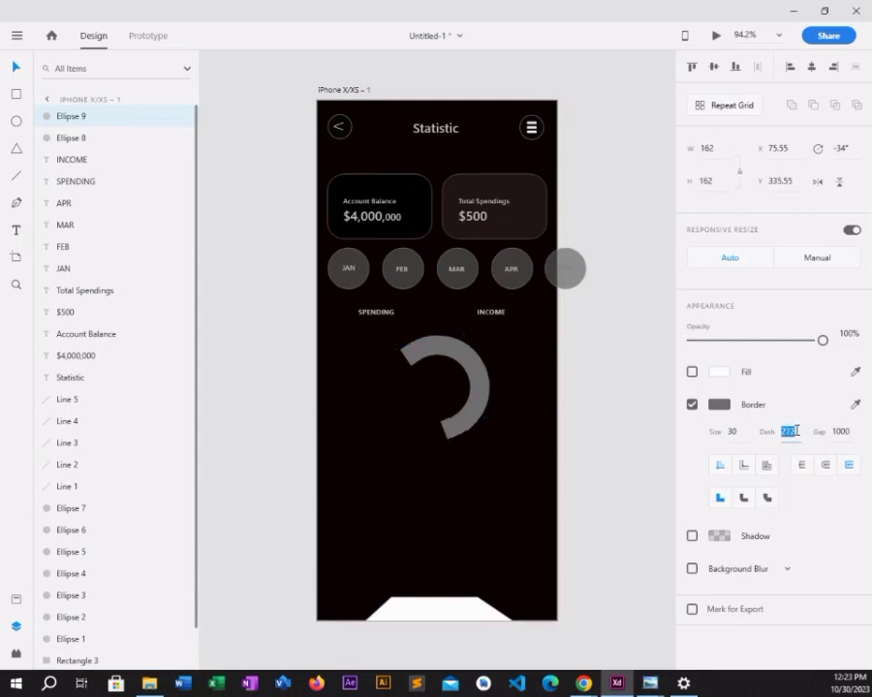
key(Return)
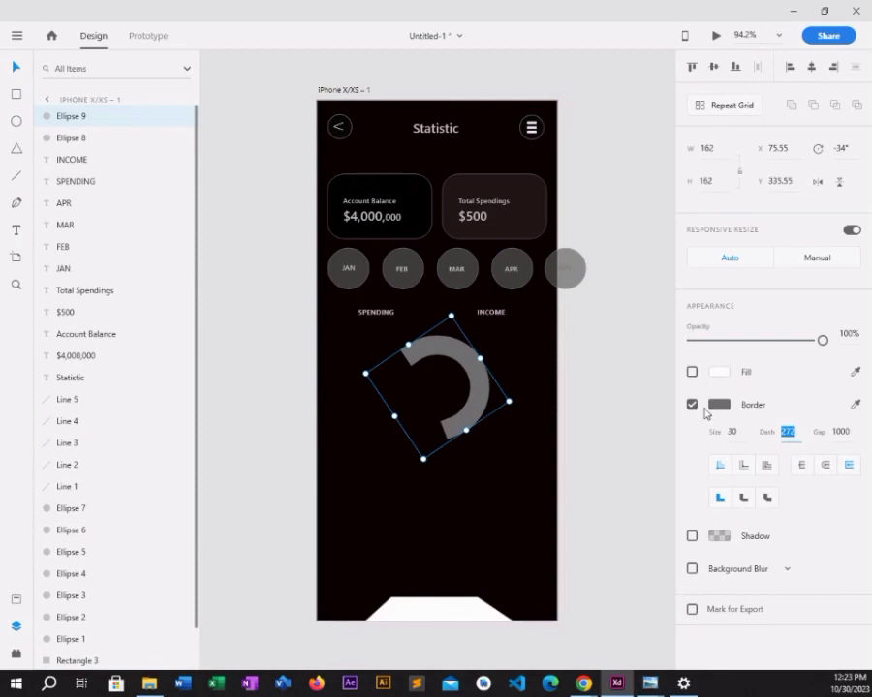
Change the copied arc's border colour to teal #0BE1CB and rotate it to 129° to complete the ring
click(714, 406)
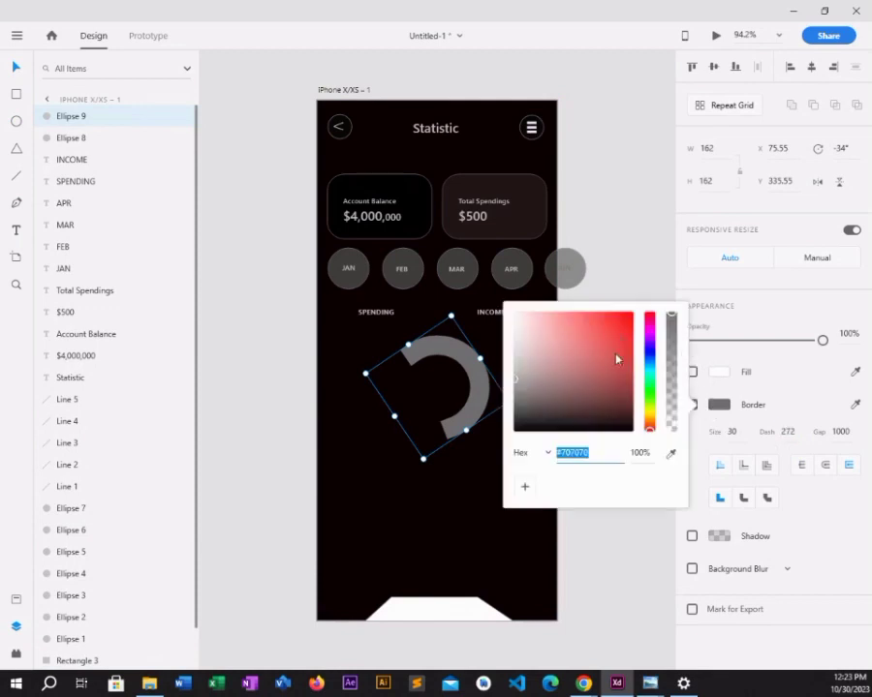
click(649, 374)
click(627, 327)
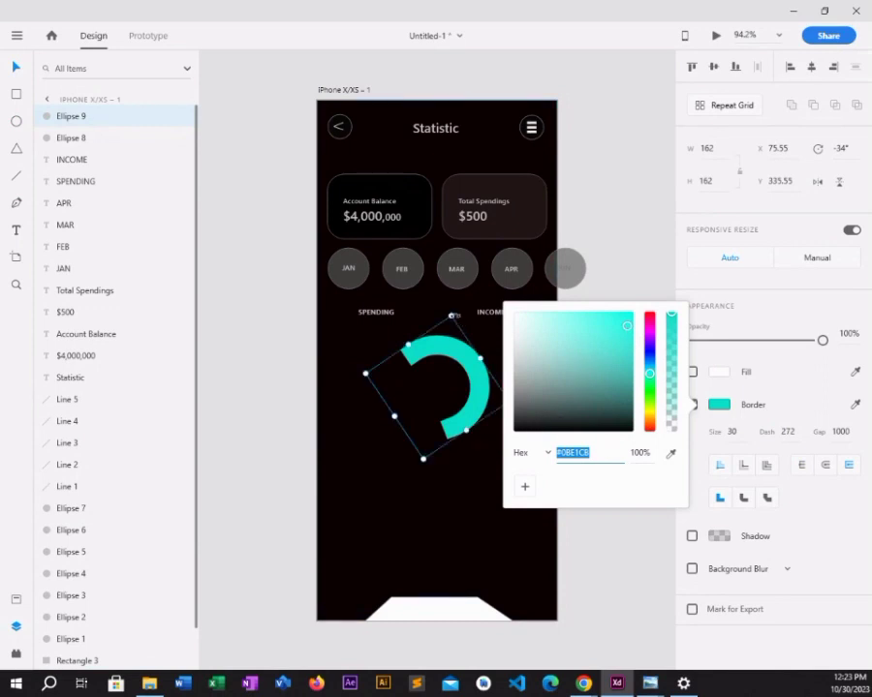
drag(453, 315, 448, 475)
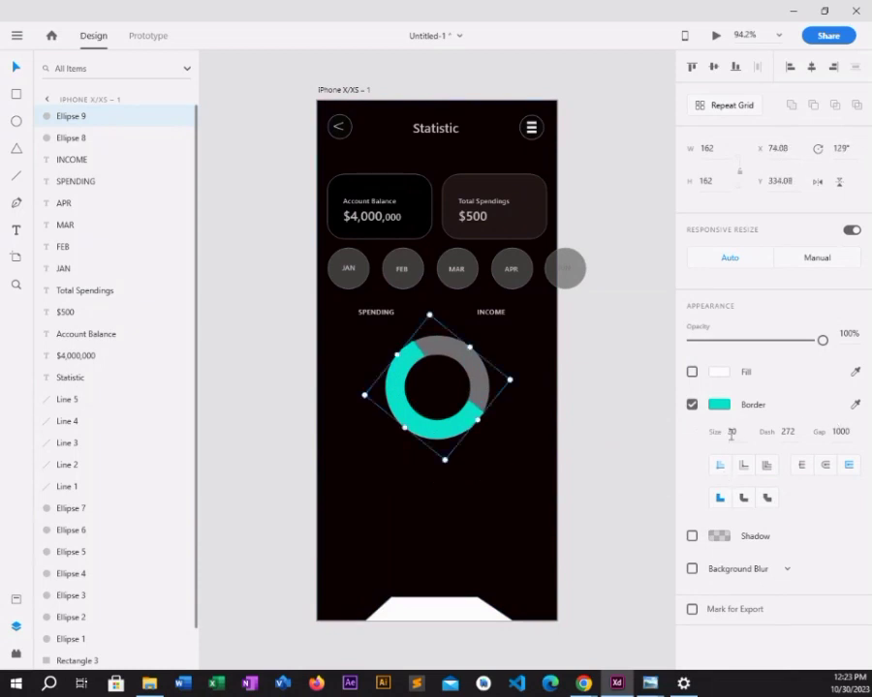
Reduce the teal arc's border size to about 17, thinner than the grey arc
click(735, 433)
key(Down)
key(Down)
key(Down)
key(Down)
key(Down)
key(Down)
key(Down)
key(Down)
key(Down)
key(Down)
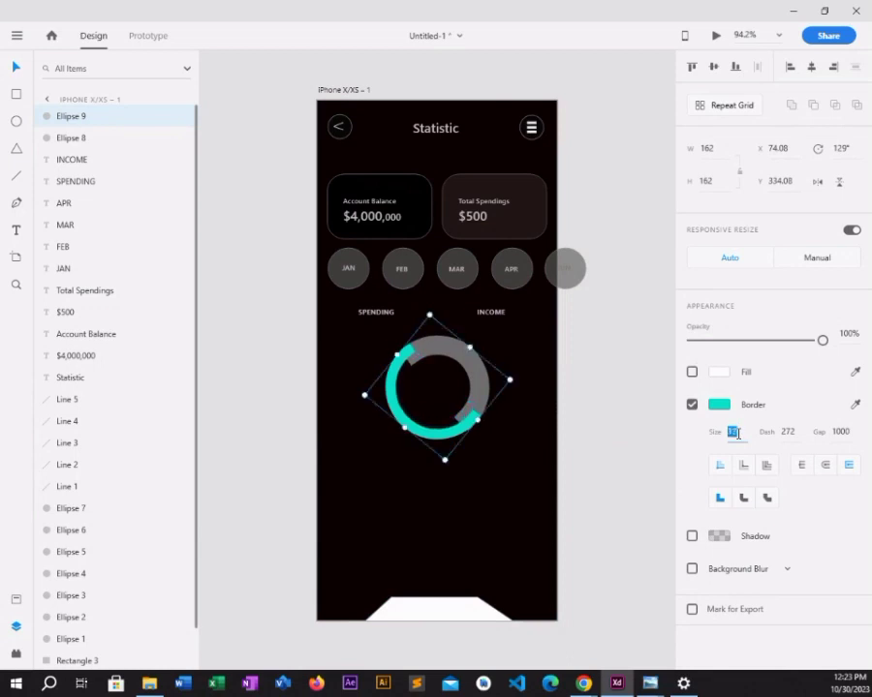
Set the teal arc's border size to 18 and shrink the arc to about 151 × 151
key(Down)
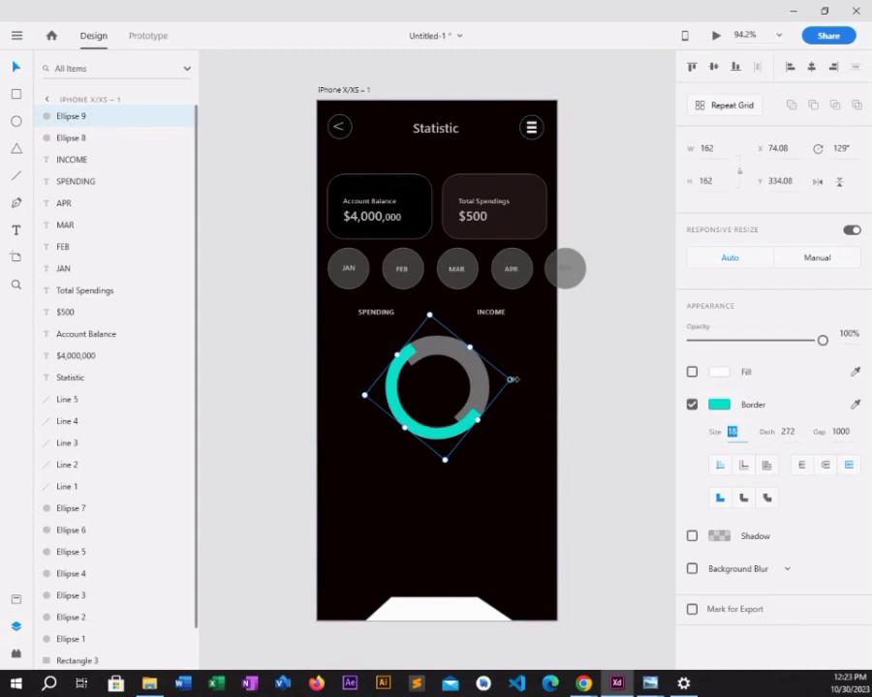
drag(508, 379, 501, 383)
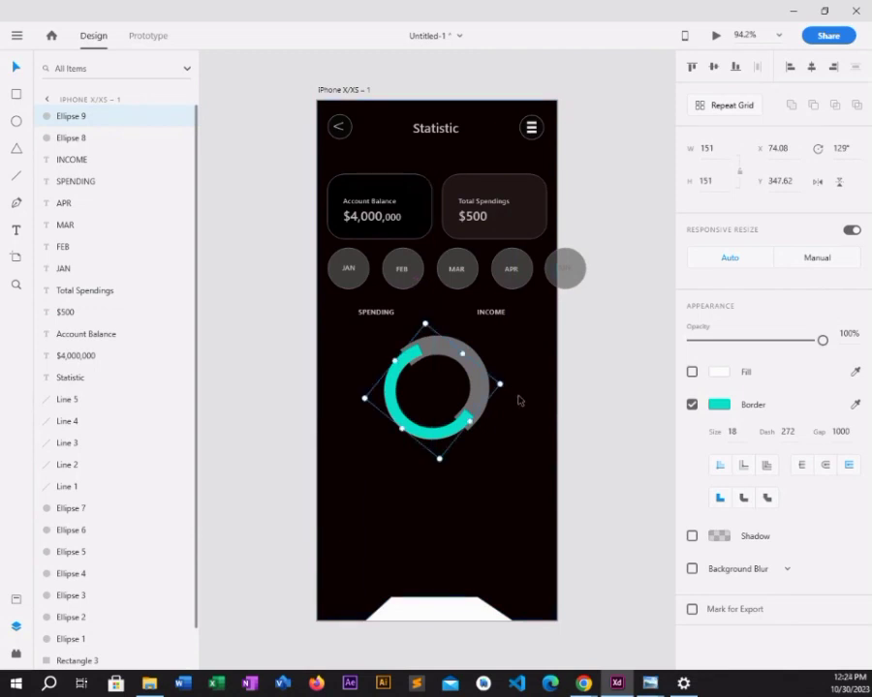
Bring the grey arc forward so that it overlaps the ends of the teal arc
click(469, 349)
right_click(469, 348)
mouse_move(531, 359)
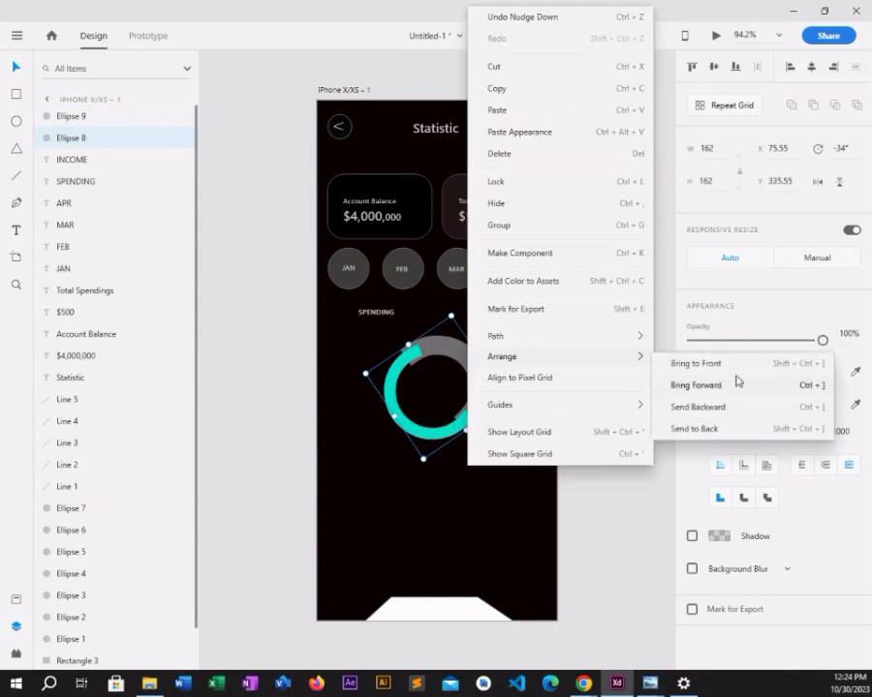
click(736, 383)
click(523, 377)
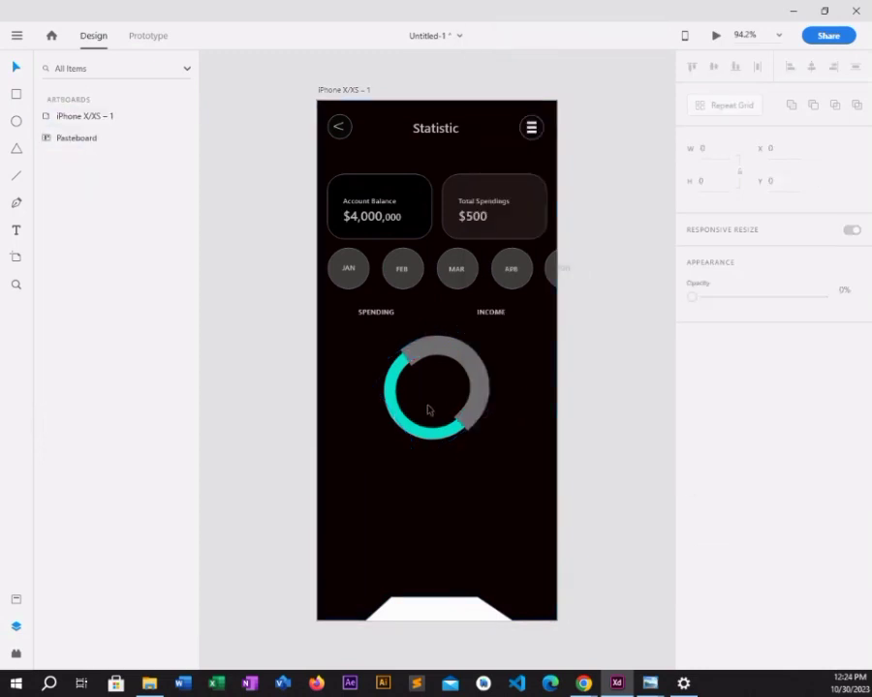
Change the grey arc's border colour to yellow #F5F50A and give its ends round caps
click(477, 364)
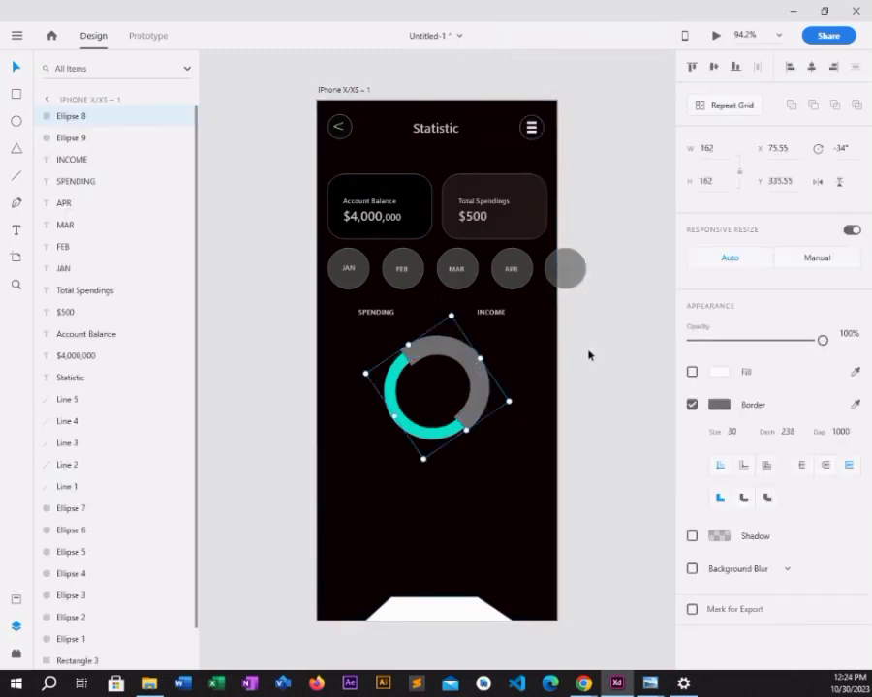
click(712, 405)
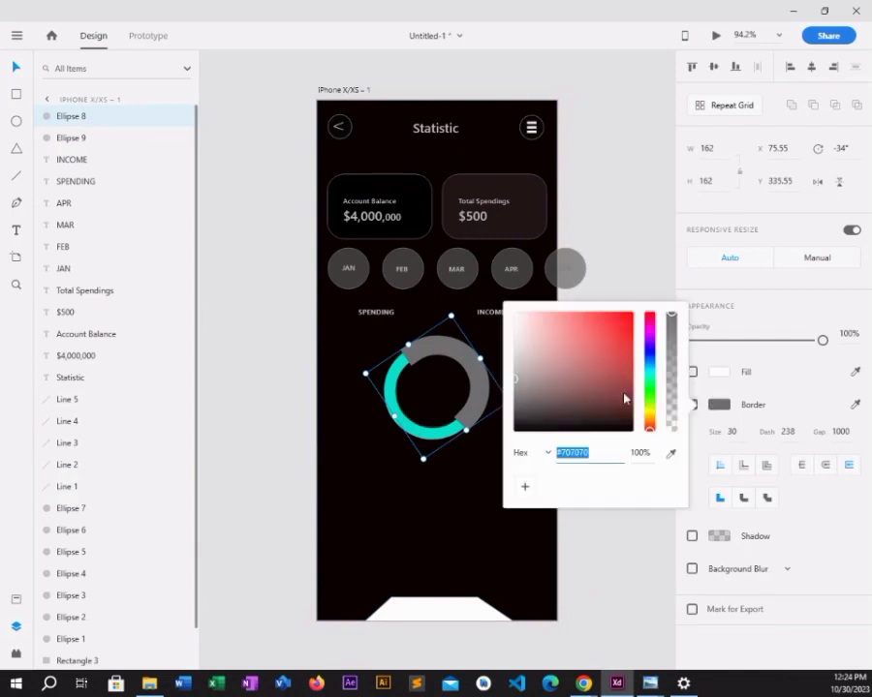
click(651, 418)
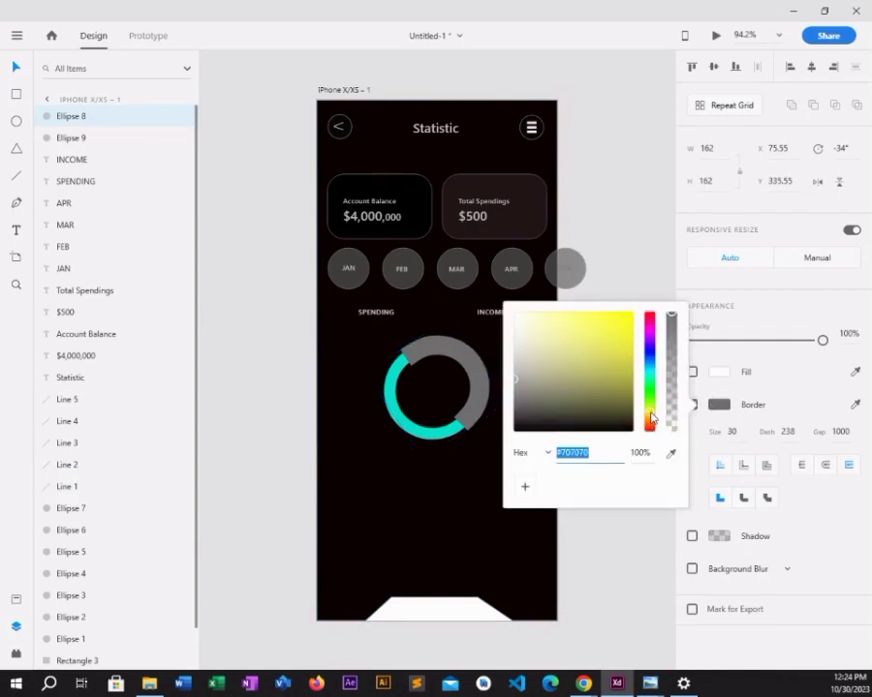
click(630, 322)
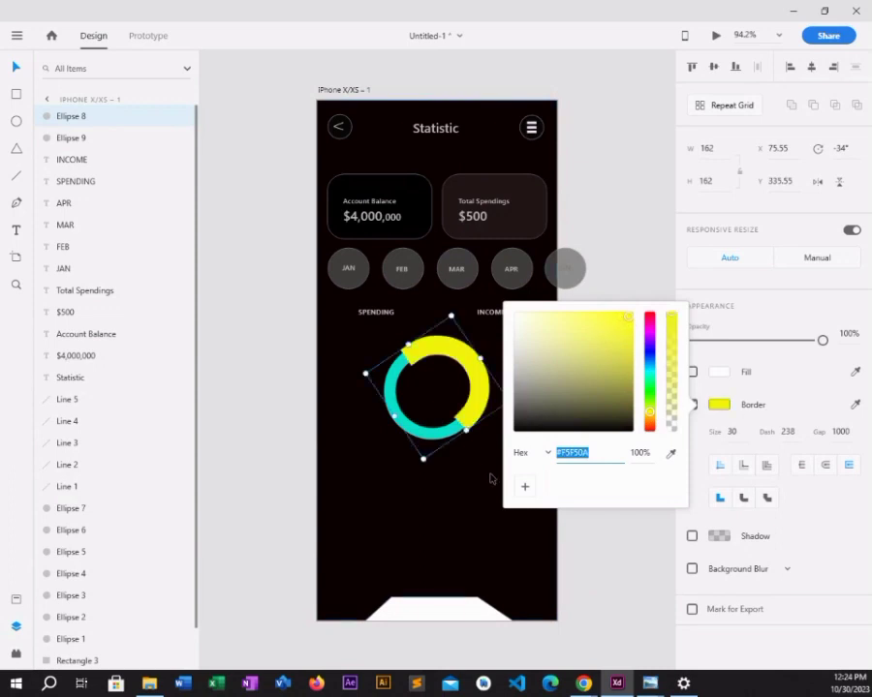
click(446, 413)
click(441, 436)
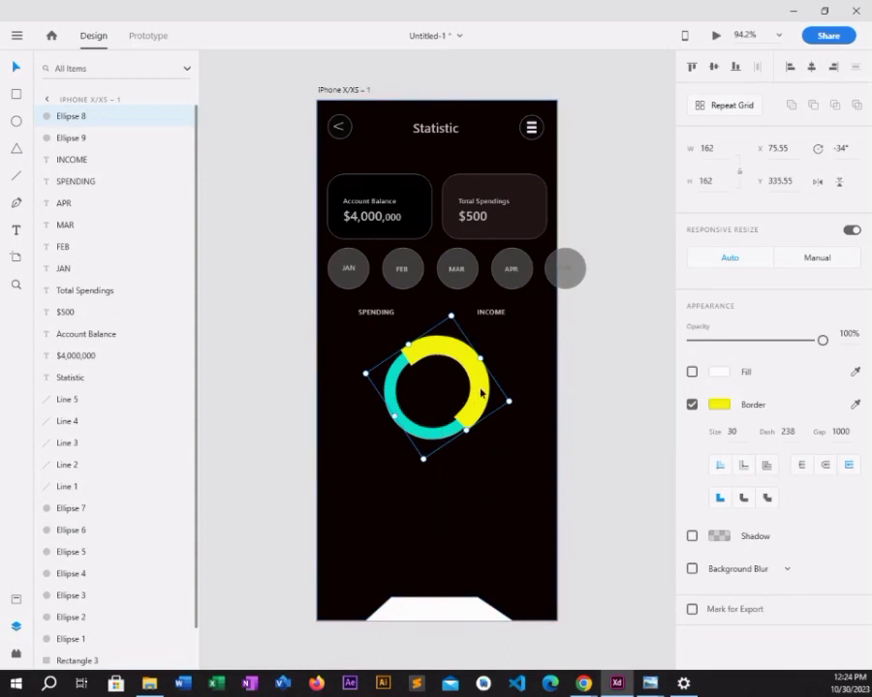
click(824, 466)
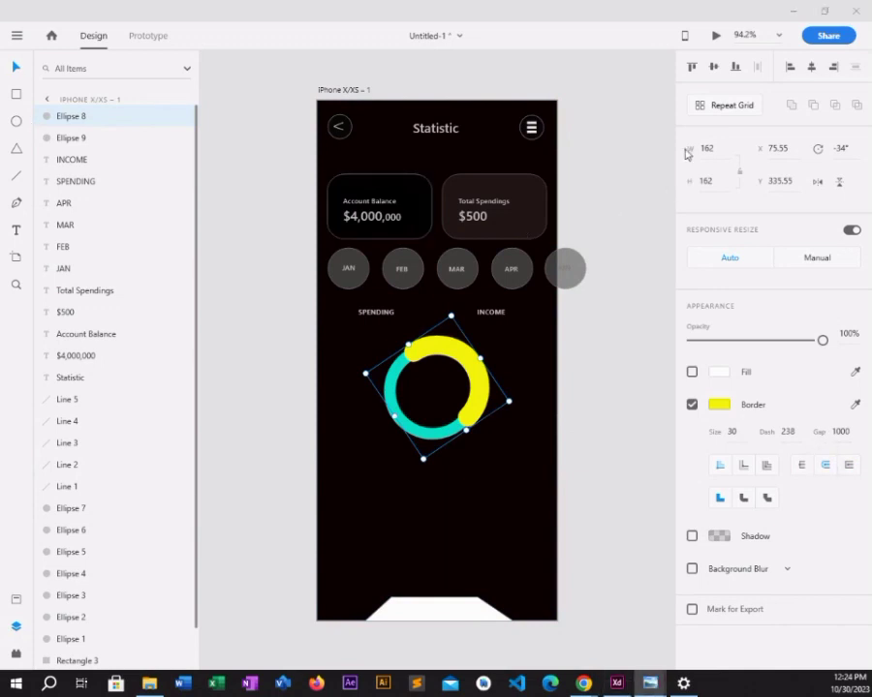
Duplicate the SPENDING label and place the copy below the donut chart at X 65, Y 592, aligned with the original
click(371, 312)
key(ctrl+d)
drag(373, 311, 353, 487)
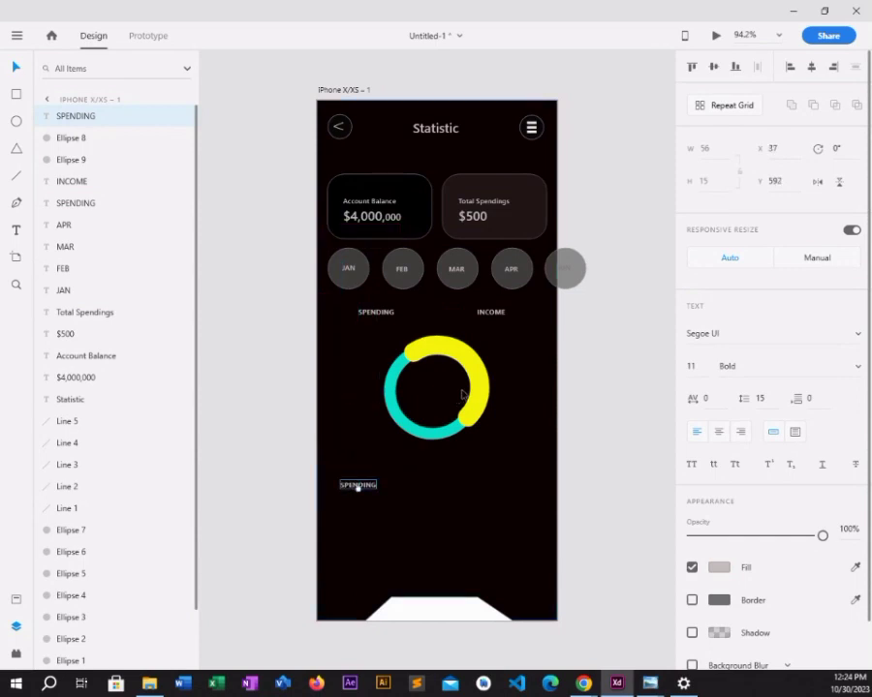
click(476, 390)
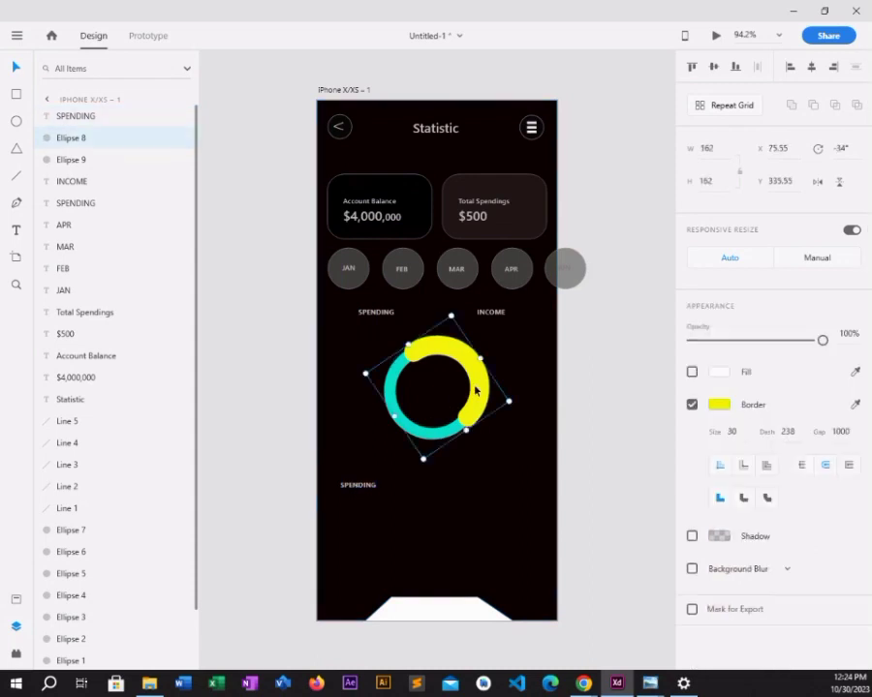
click(356, 488)
drag(358, 488, 386, 492)
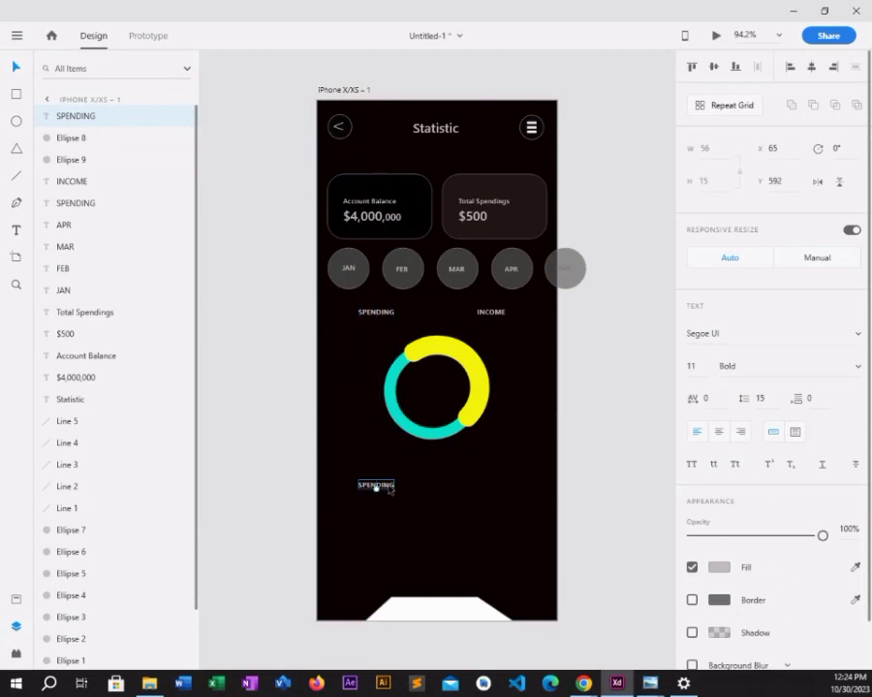
Replace the copied label's text with "Home" and "$900" on two lines
double_click(392, 487)
key(BackSpace)
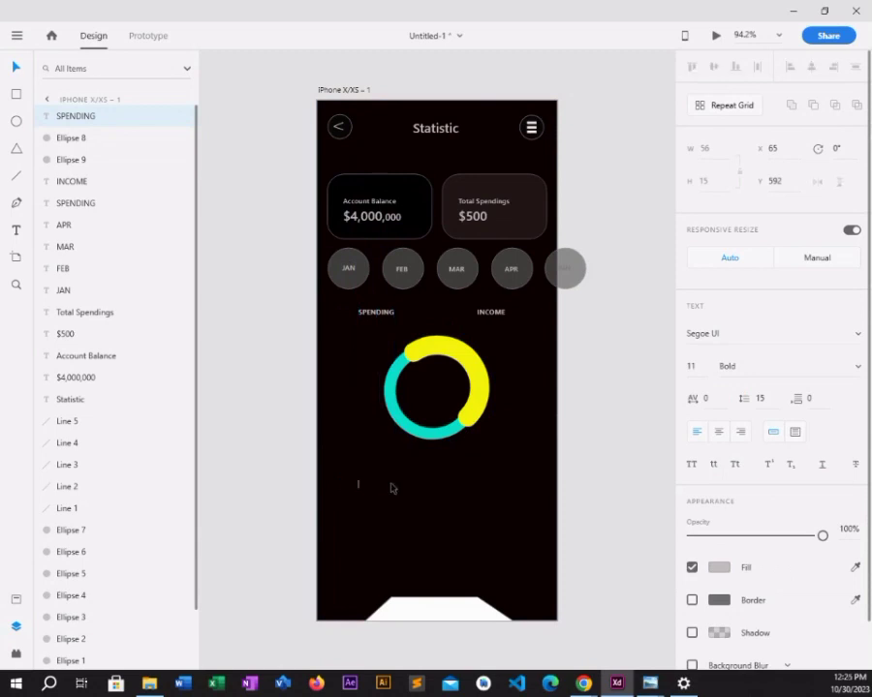
text(Hom)
text(00)
key(Escape)
Draw a 15 × 15 circle just before the "Home $900" label, at about X 47, Y 594
click(16, 121)
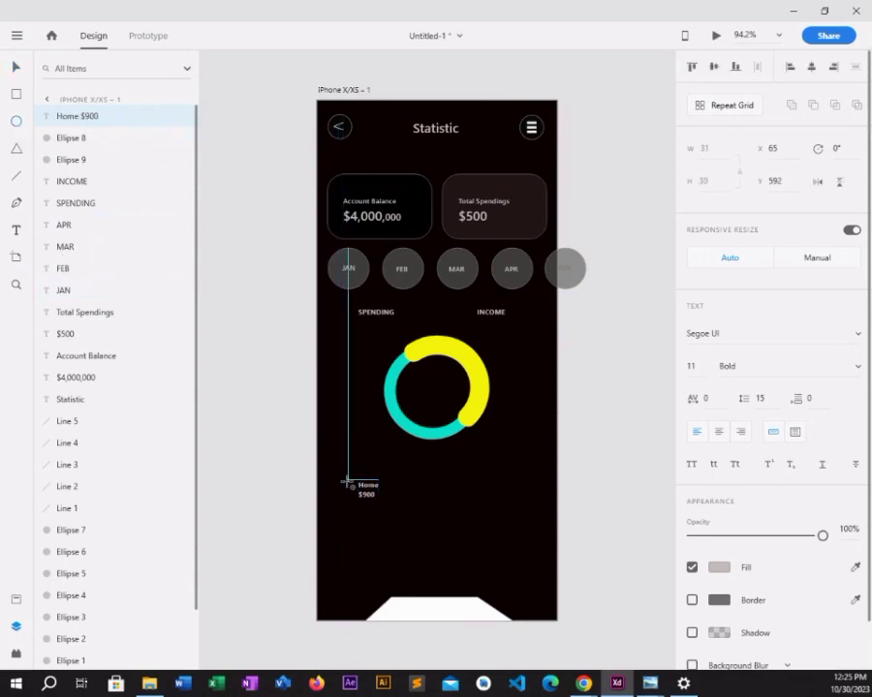
drag(347, 480, 354, 488)
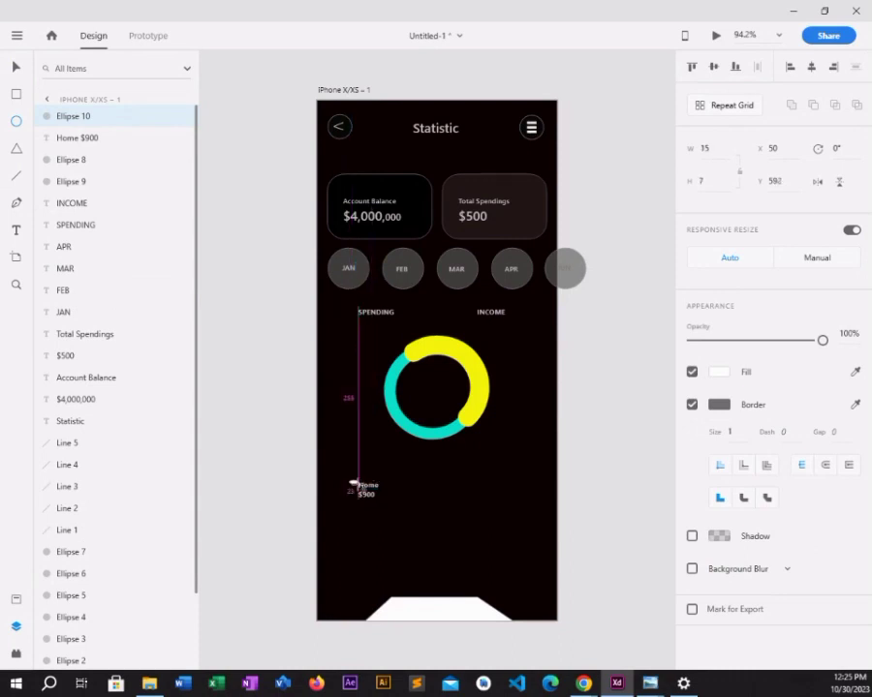
drag(356, 489, 351, 487)
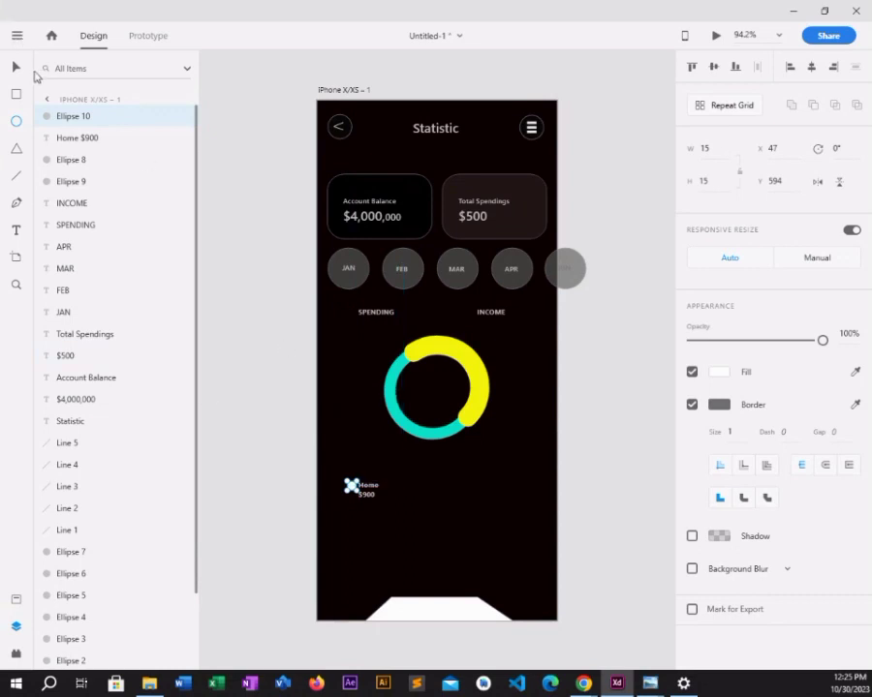
click(19, 71)
Fill the small circle beside the "Home $900" label with yellow #EDF50E
click(714, 377)
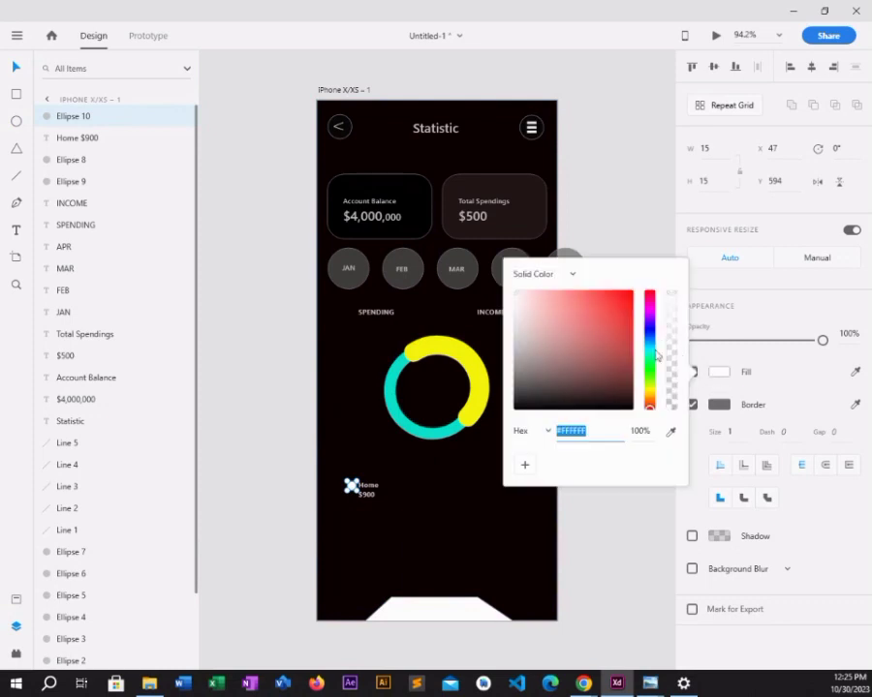
click(652, 396)
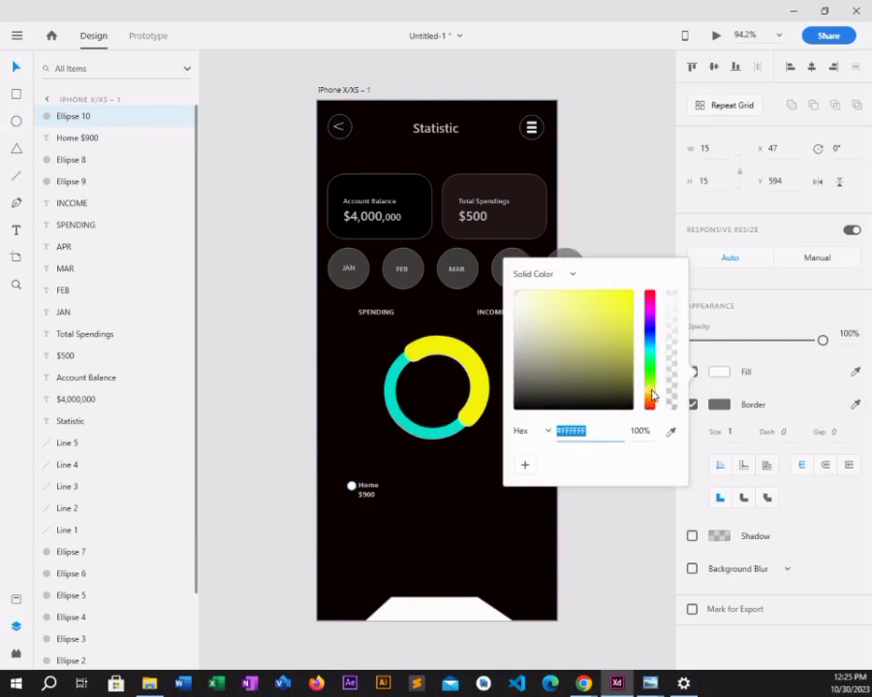
click(626, 301)
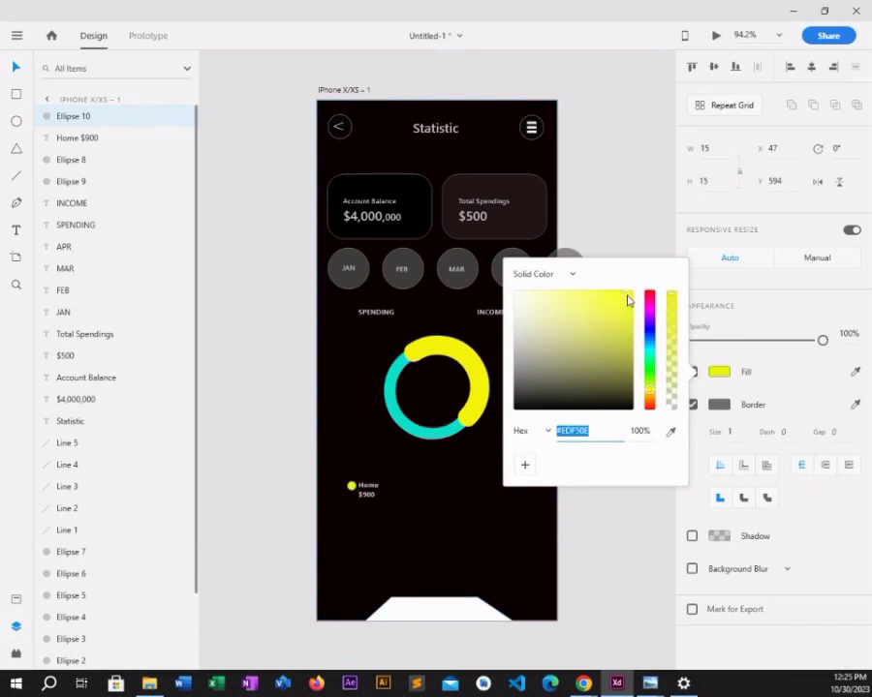
click(395, 501)
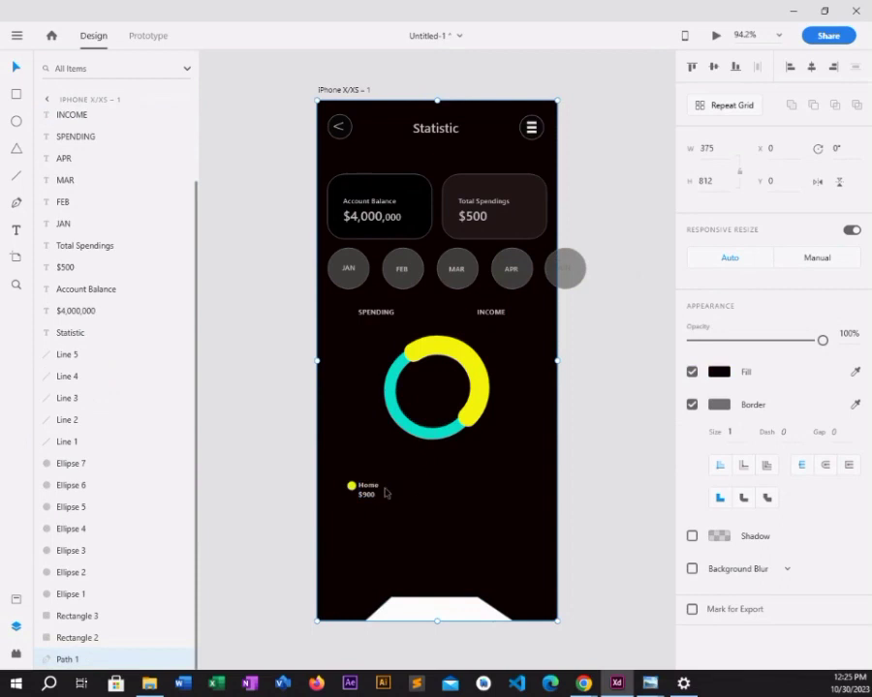
Duplicate the "Home $900" label and place the copy to the right of the original at about X 157, Y 594
click(369, 494)
key(ctrl+d)
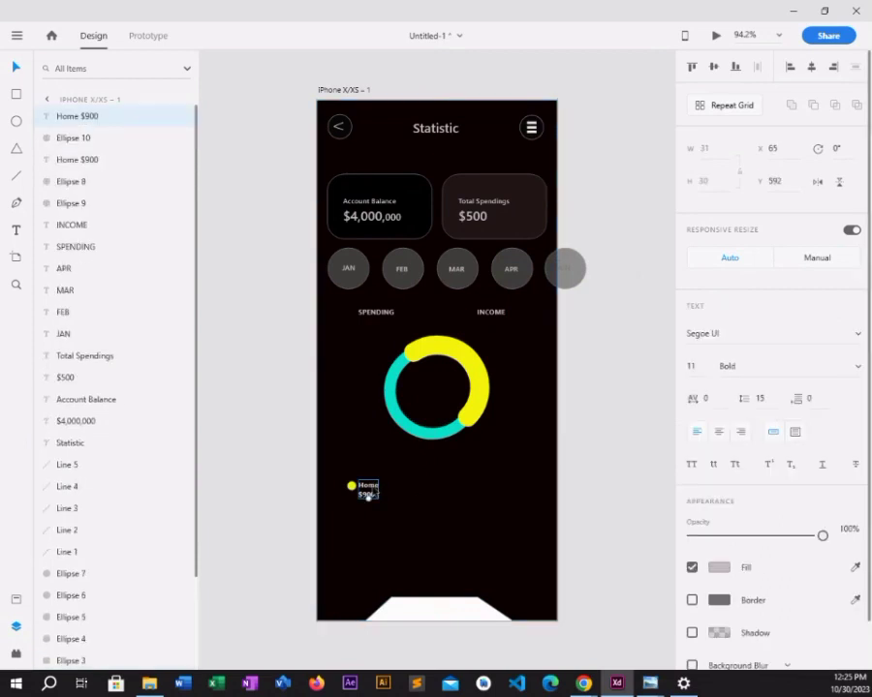
drag(368, 495, 428, 496)
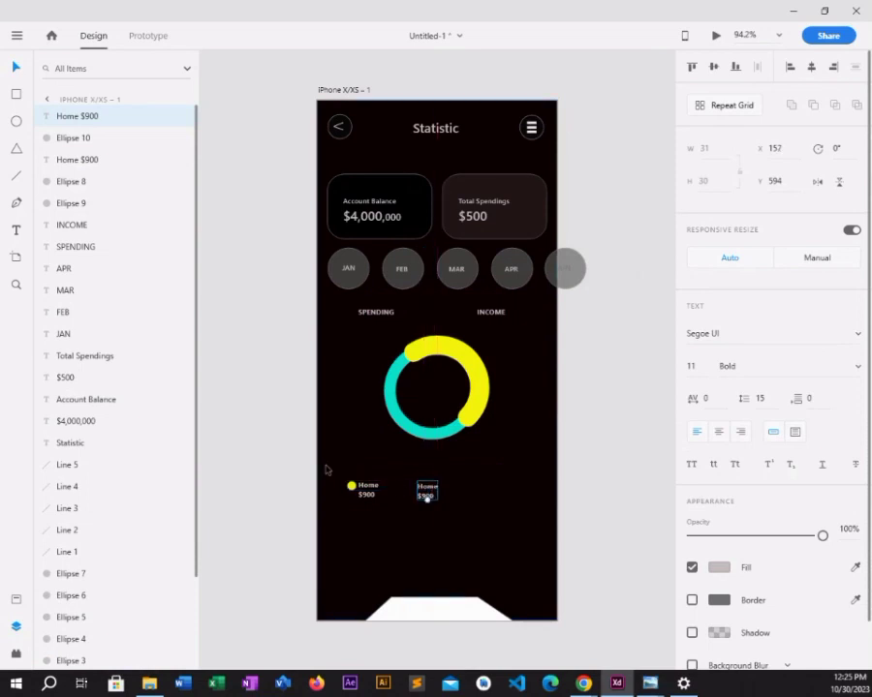
Duplicate the yellow dot, place the copy in front of the second "Home $900" label, and nudge that label right to X 160
click(352, 485)
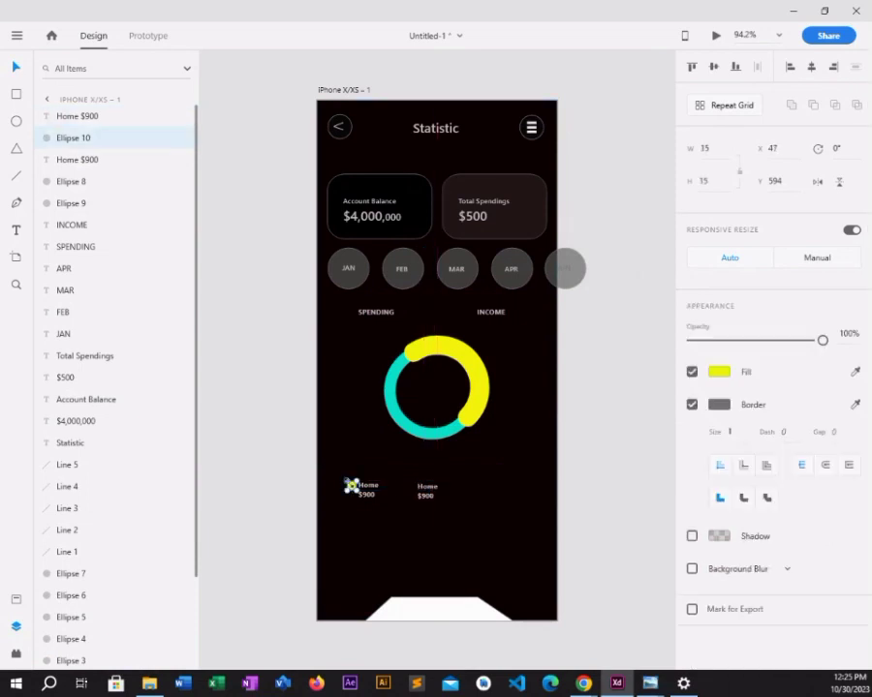
key(ctrl+d)
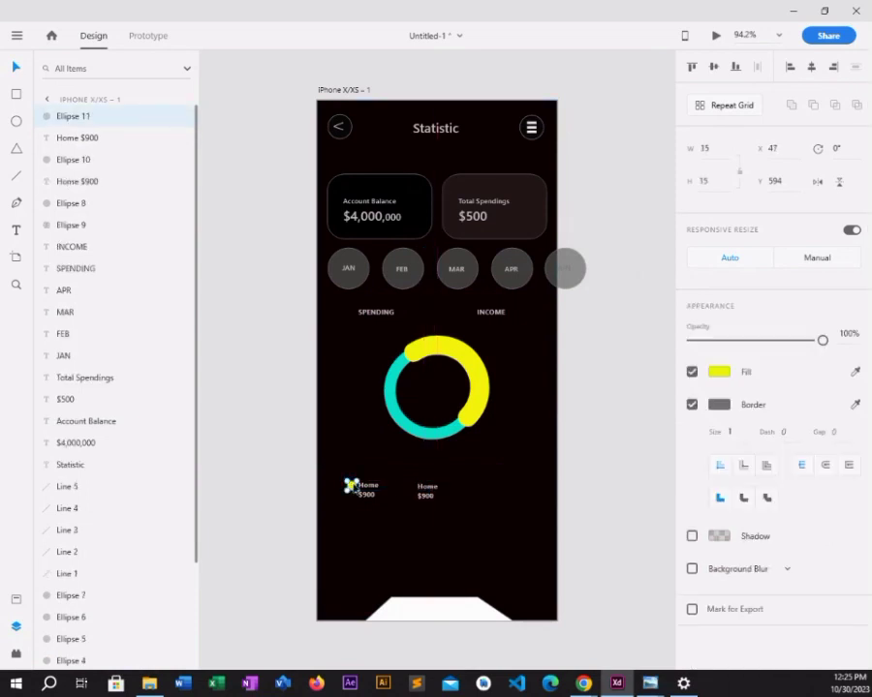
drag(352, 486, 435, 493)
key(Right)
key(Right)
key(Right)
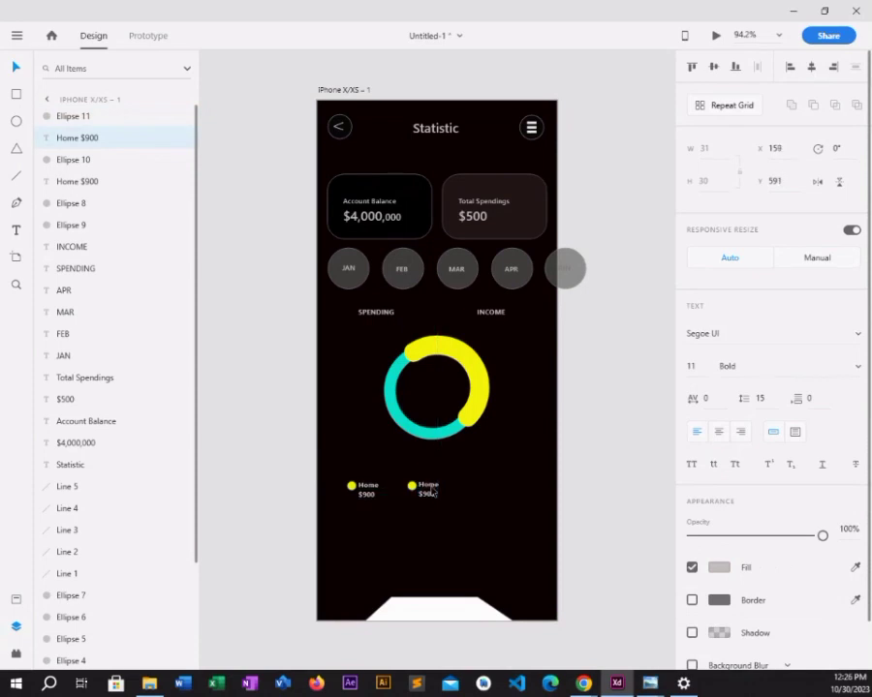
Change the second legend label's text to "Food & Drinks" and "$500"
click(441, 492)
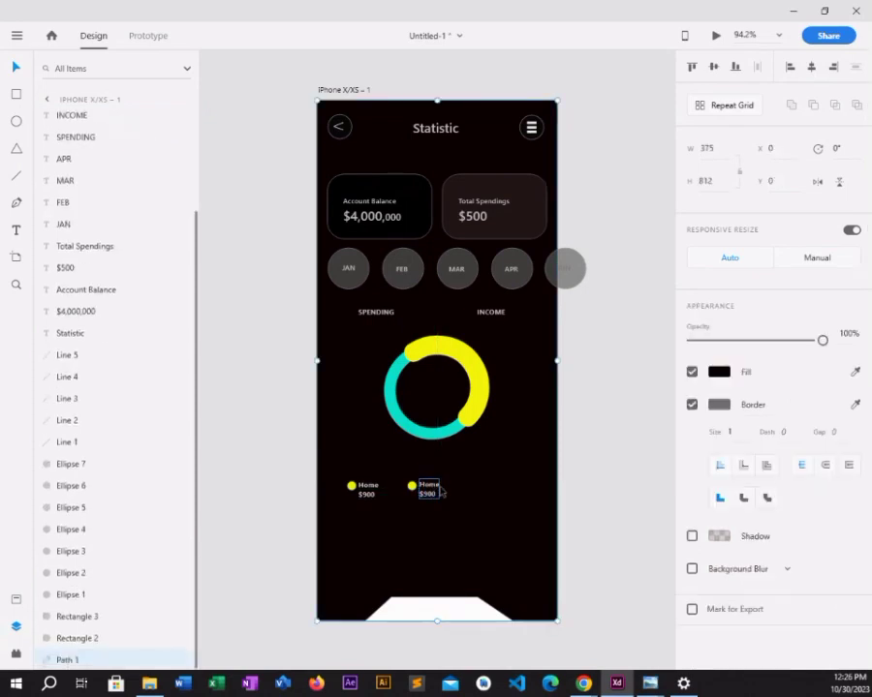
double_click(440, 492)
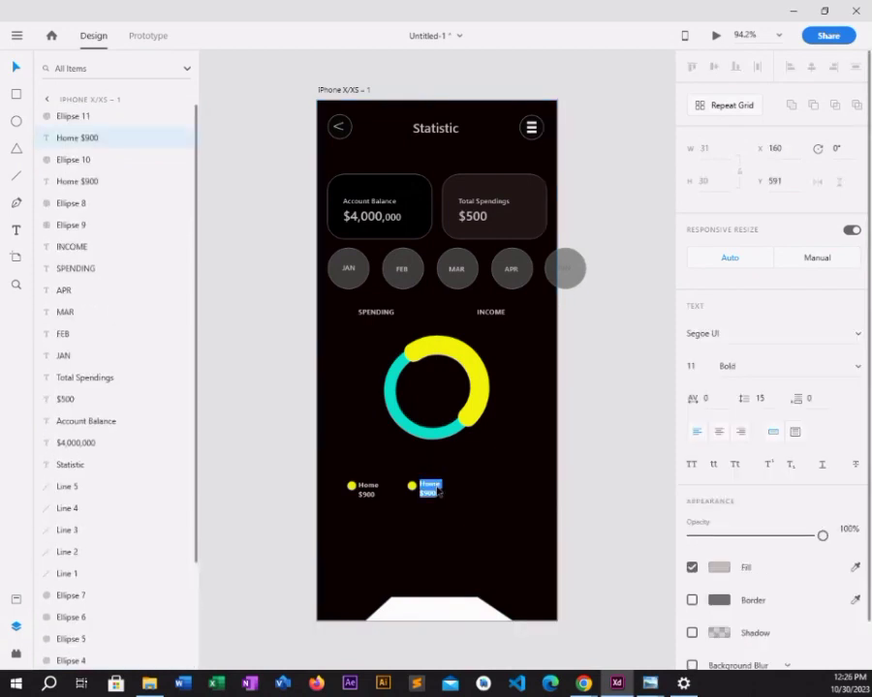
click(438, 486)
key(BackSpace)
key(BackSpace)
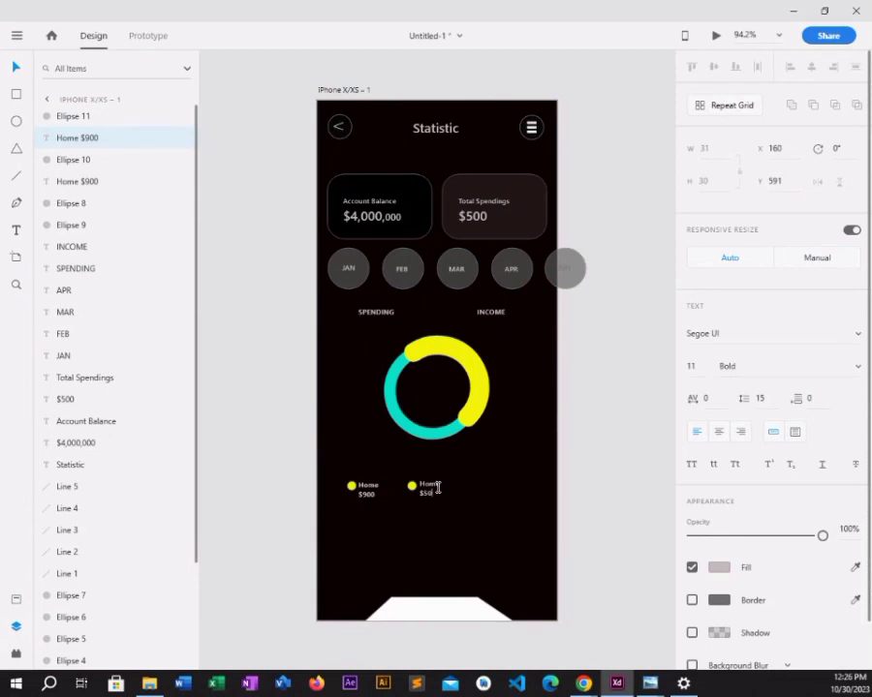
double_click(426, 484)
click(430, 484)
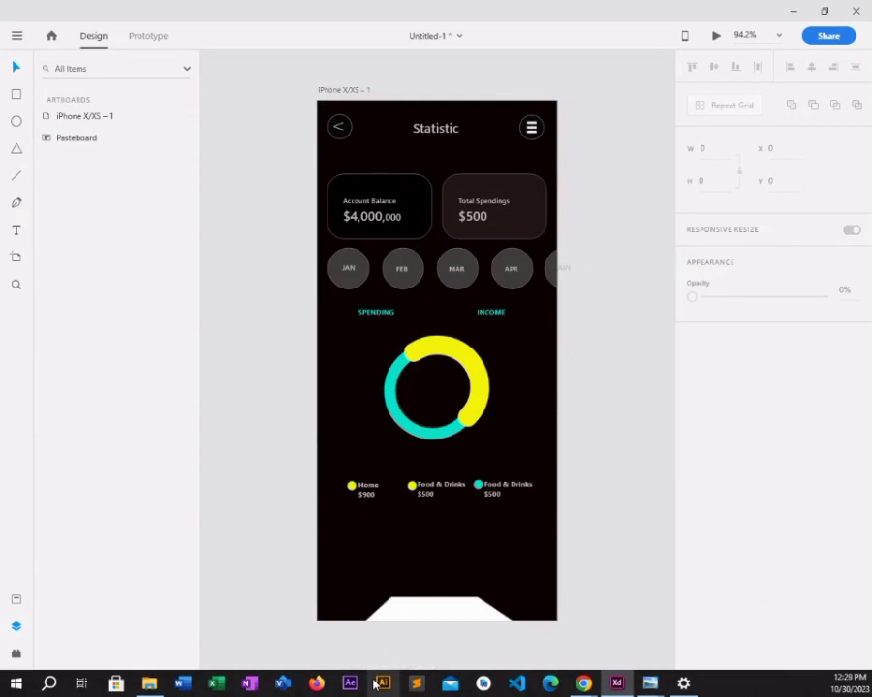
click(438, 611)
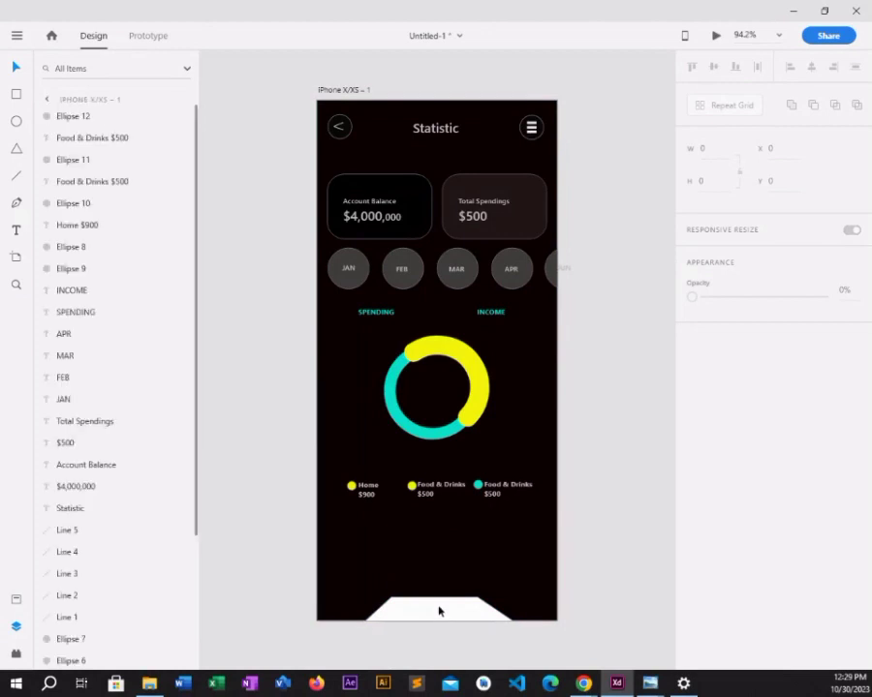
click(440, 600)
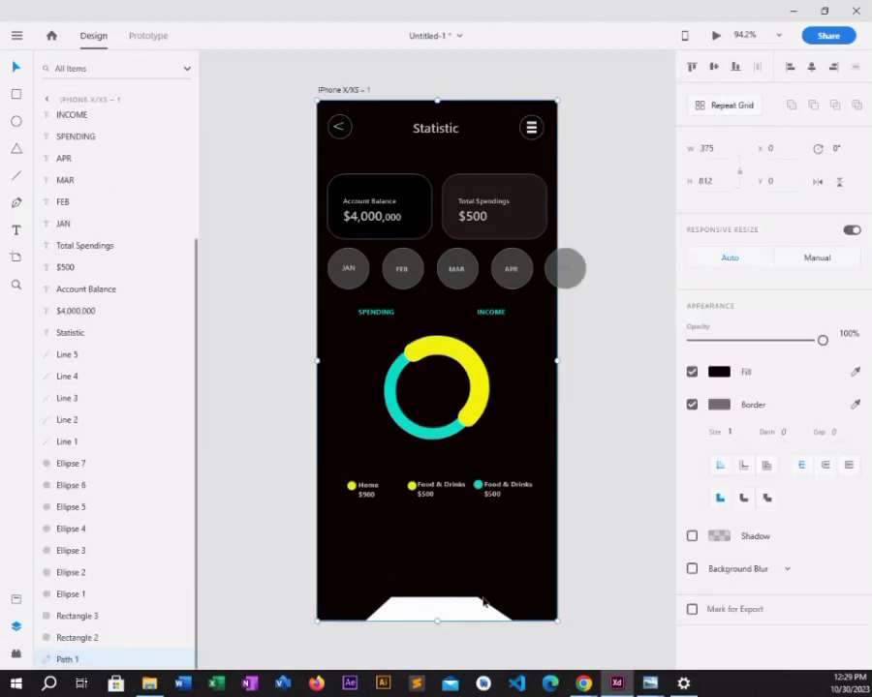
click(598, 583)
click(479, 582)
click(437, 611)
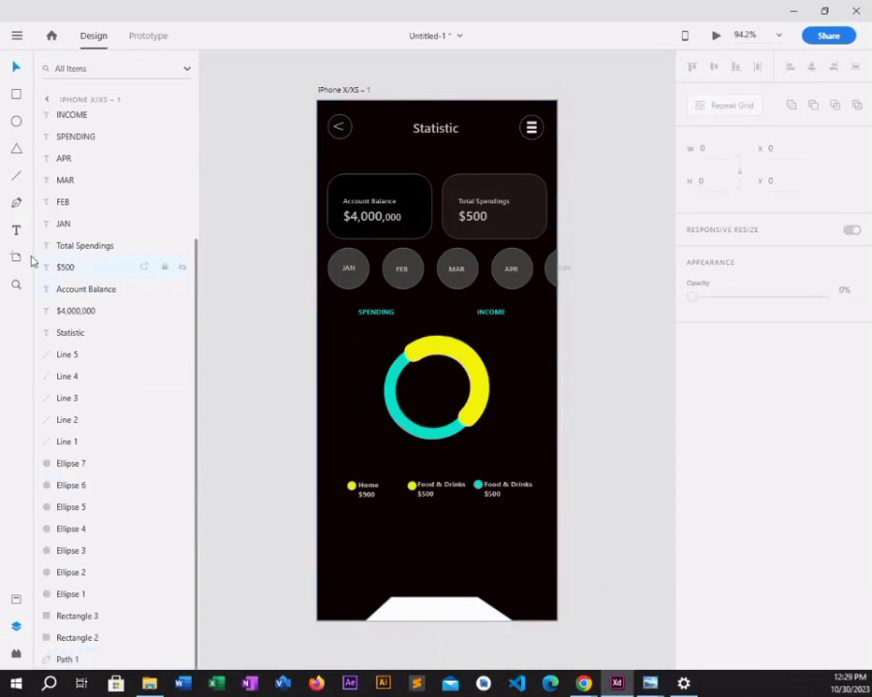
Draw a vertical line about 28 high in the middle of the white shape at the artboard's bottom edge
click(16, 179)
mouse_move(431, 325)
mouse_down()
mouse_move(429, 620)
mouse_move(447, 621)
mouse_move(440, 616)
mouse_up()
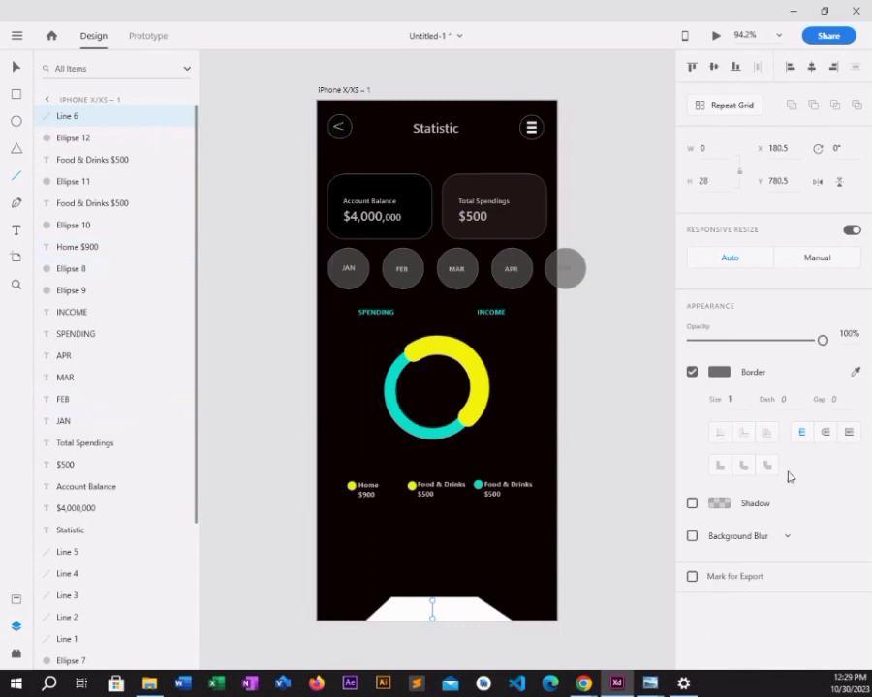
click(738, 400)
click(15, 68)
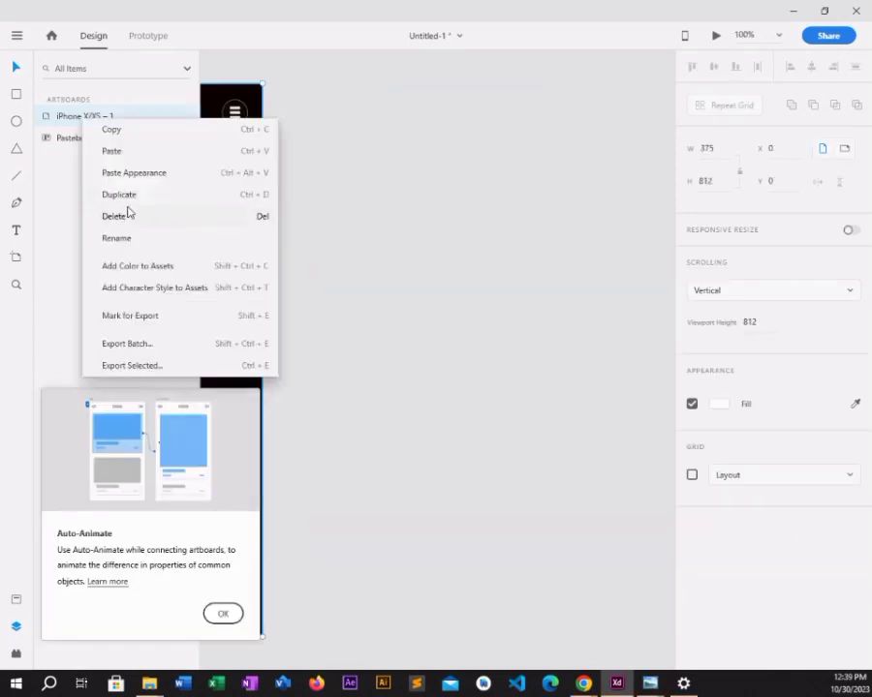
Duplicate the iPhone X/XS – 1 artboard with all of its contents
click(128, 195)
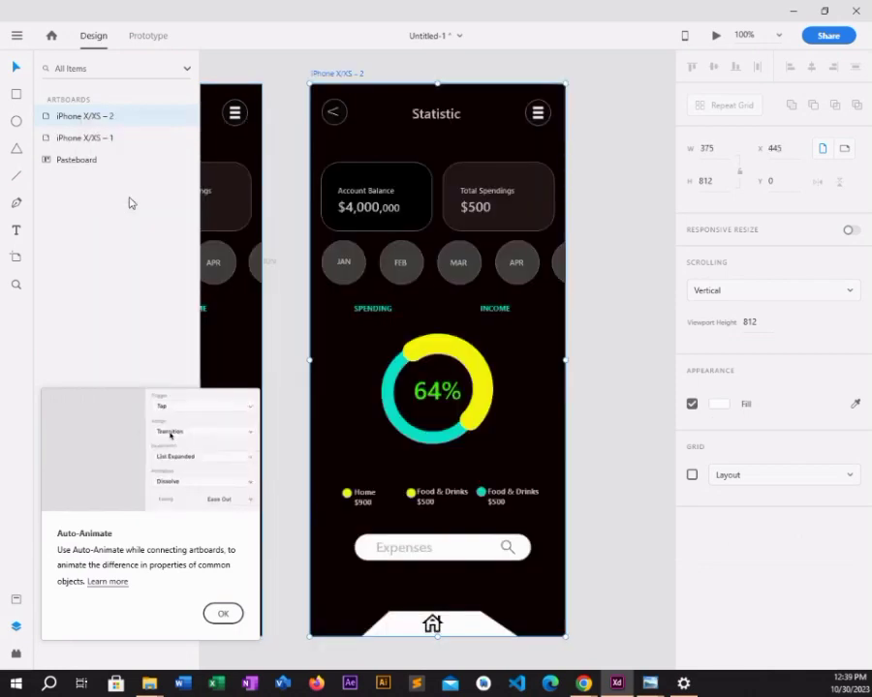
click(575, 340)
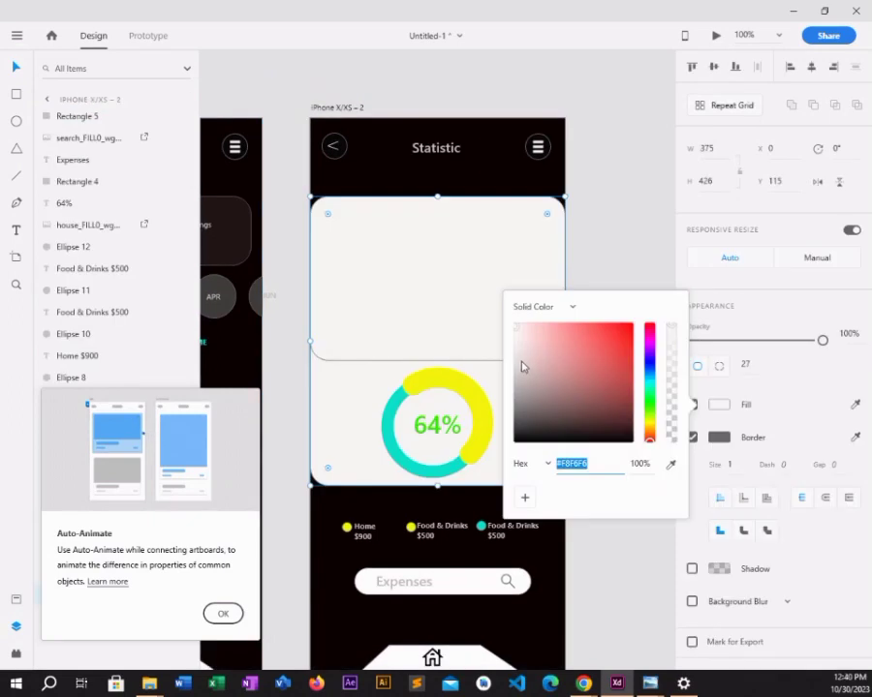
Fill the taller rounded rectangle behind the white card with a medium grey
click(518, 369)
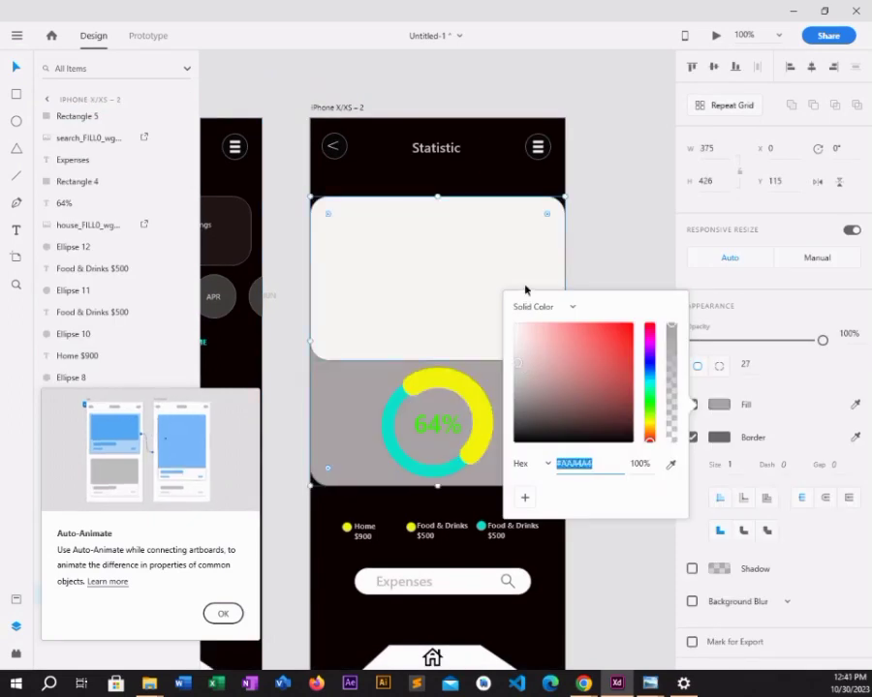
click(426, 290)
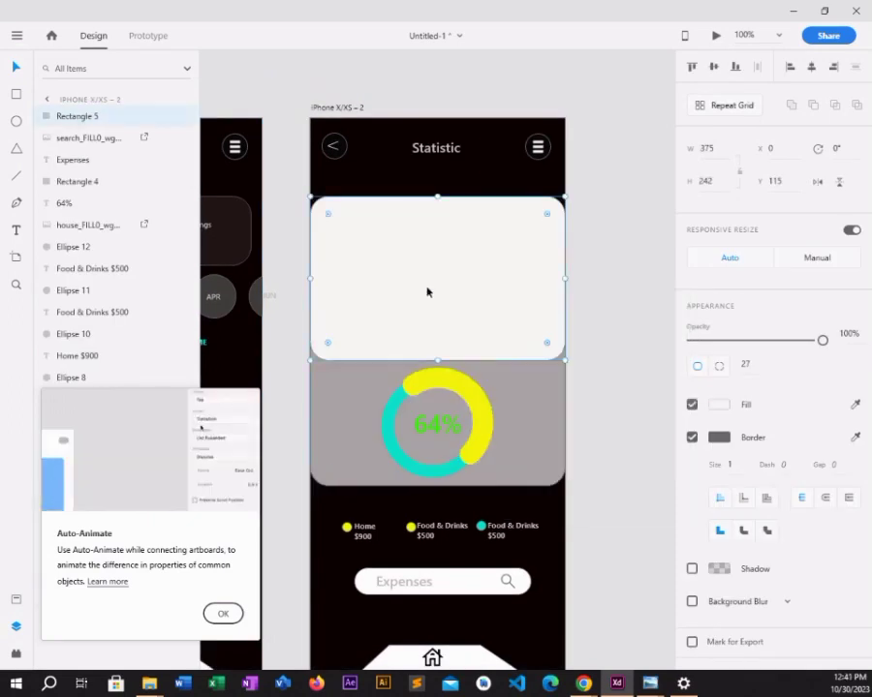
click(523, 420)
click(482, 423)
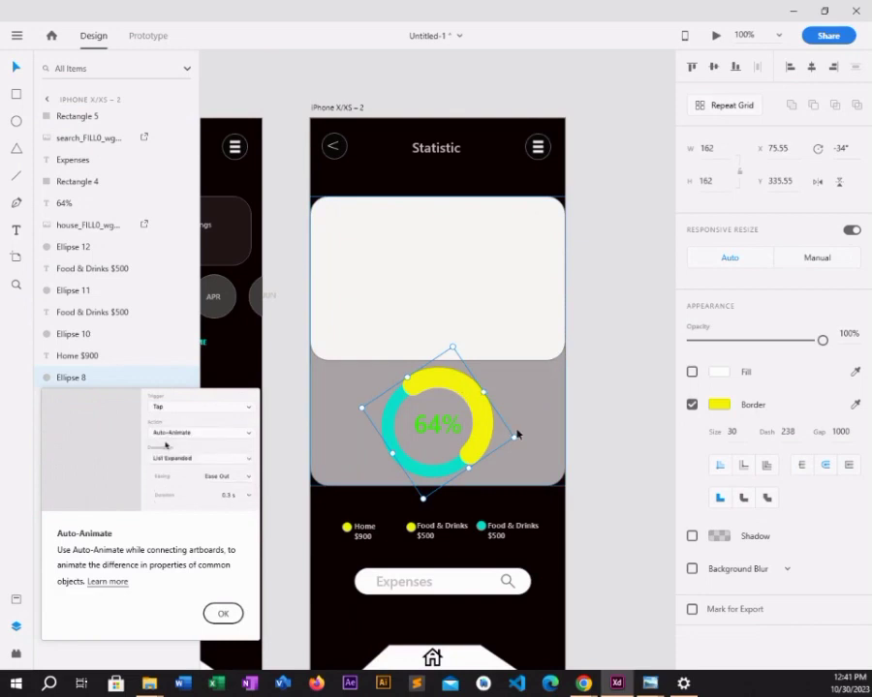
click(500, 326)
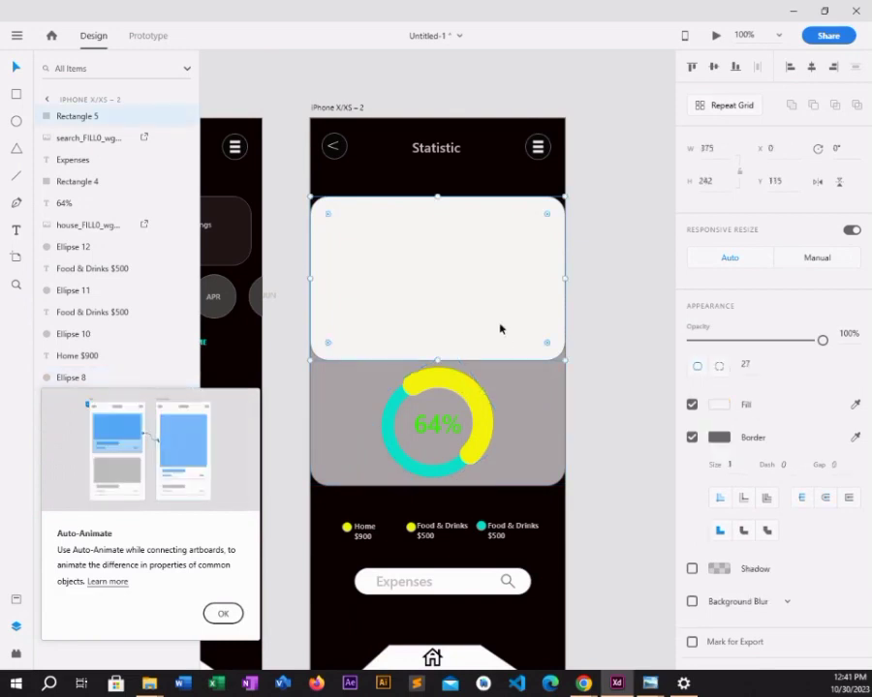
Place a copy of the "Statistic" title in the white card's upper-left corner, starting at about X 34, Y 125, and nudge it slightly down
click(439, 150)
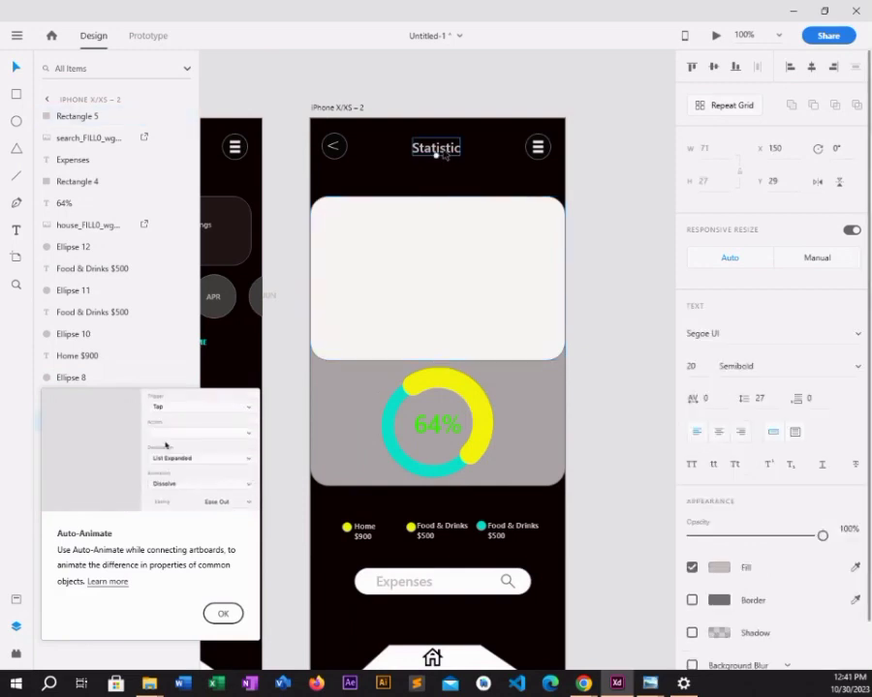
drag(445, 154, 365, 219)
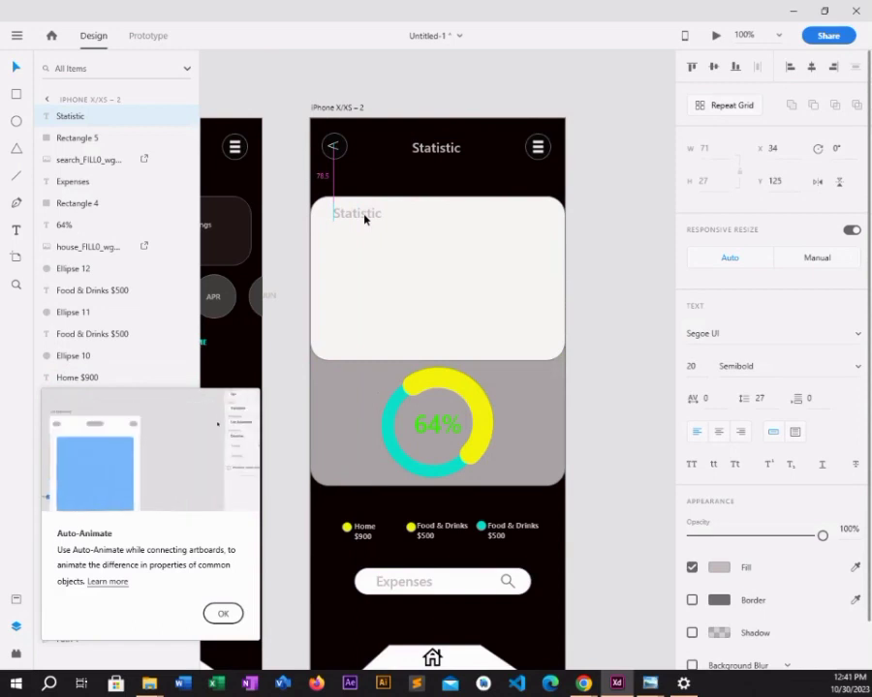
mouse_move(365, 219)
mouse_down()
mouse_move(368, 231)
mouse_move(374, 224)
mouse_move(365, 225)
mouse_up()
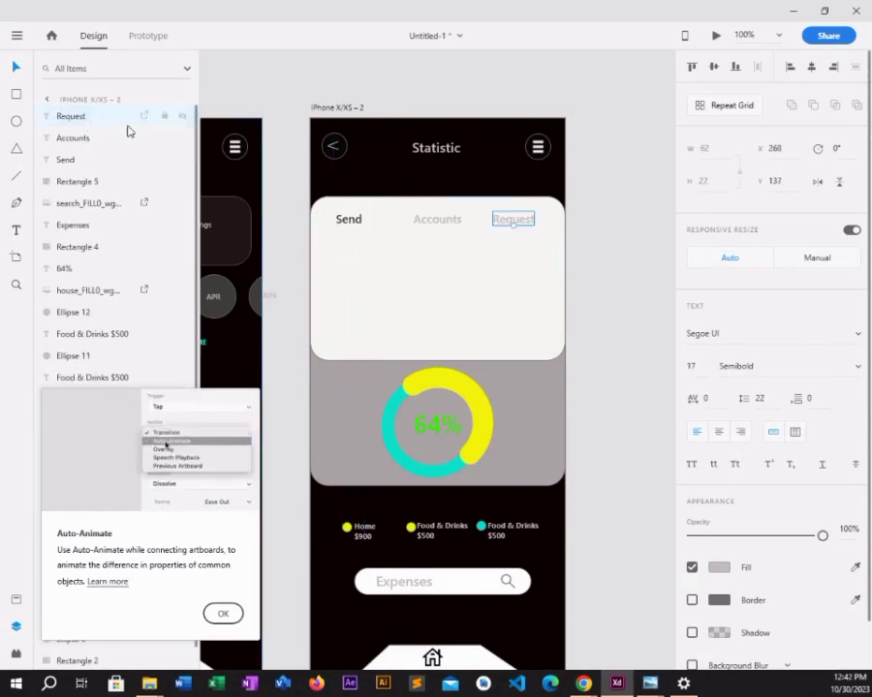
Select the "Accounts" label between "Send" and "Request" in the white card
click(424, 224)
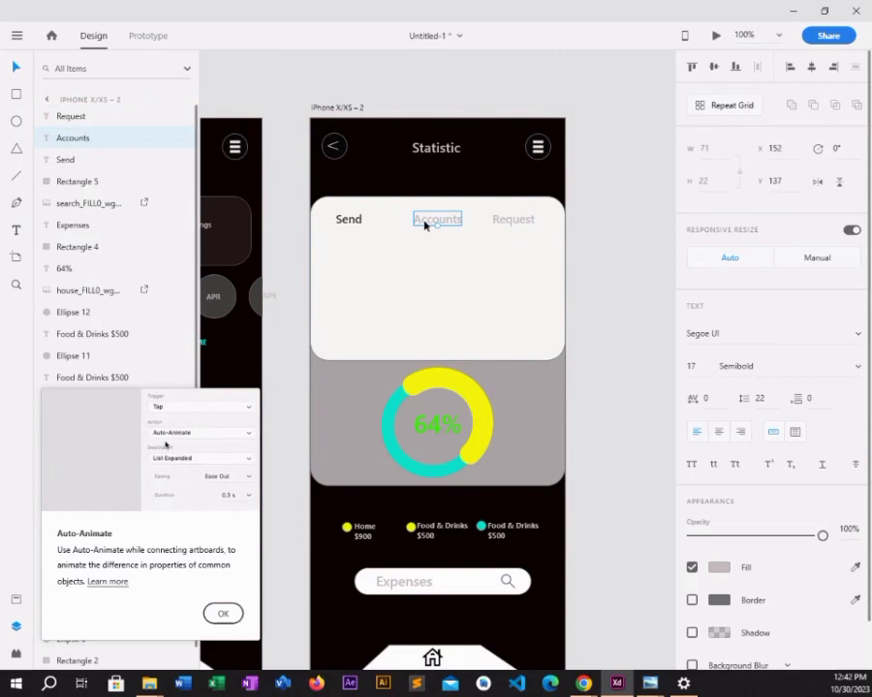